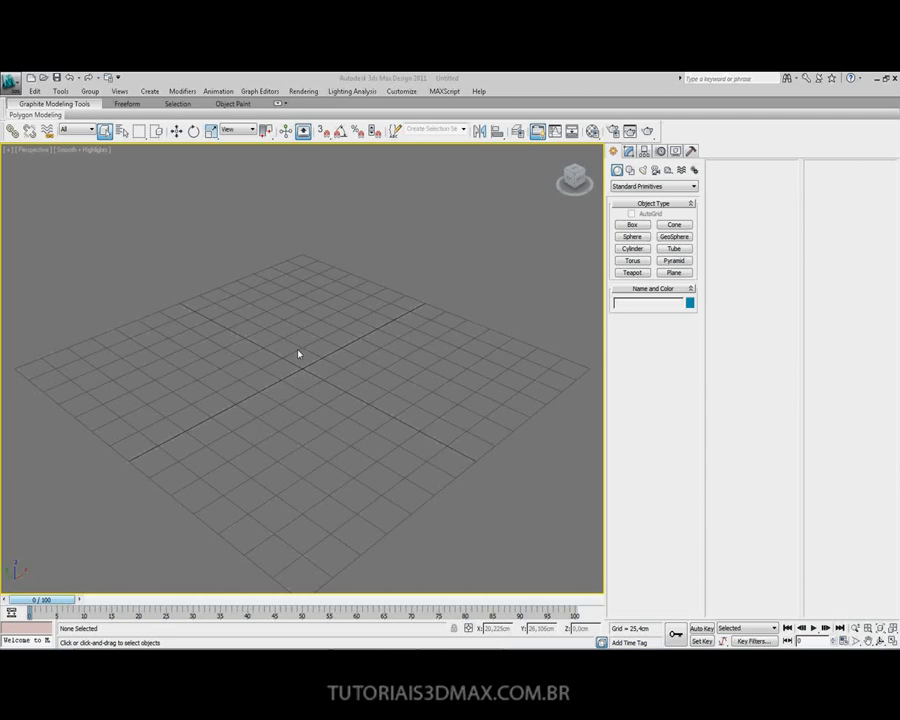
Step: Switch from the maximized Perspective view to the four-viewport layout
key("alt+w")
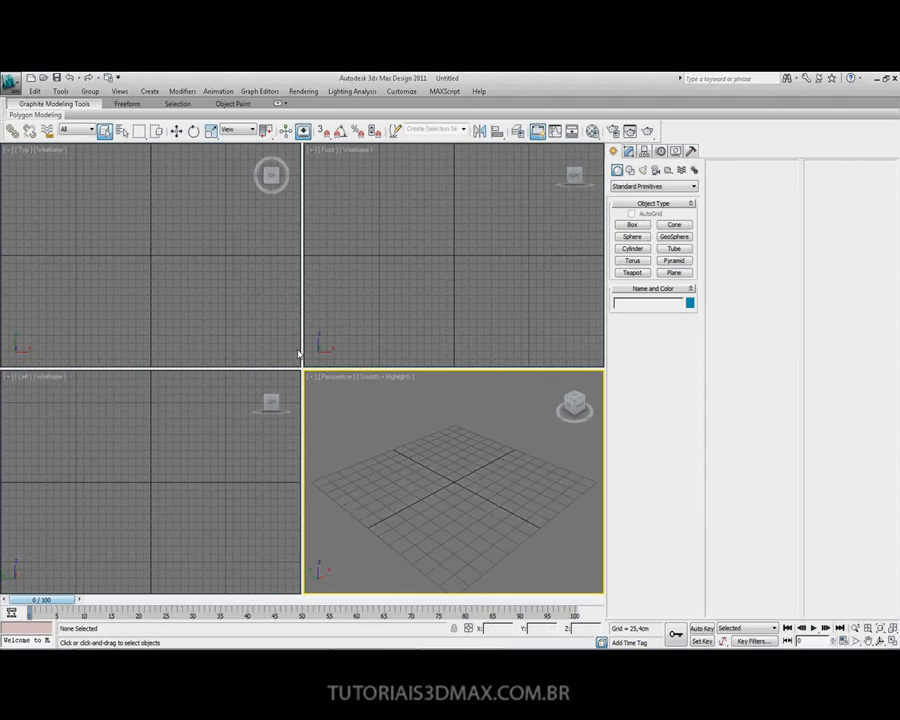
left_click(231, 267)
left_click(430, 290)
left_click(430, 435)
left_click(187, 438)
left_click(225, 285)
left_click(424, 270)
left_click(368, 390)
left_click(203, 259)
left_click(380, 275)
left_click(225, 415)
left_click(352, 423)
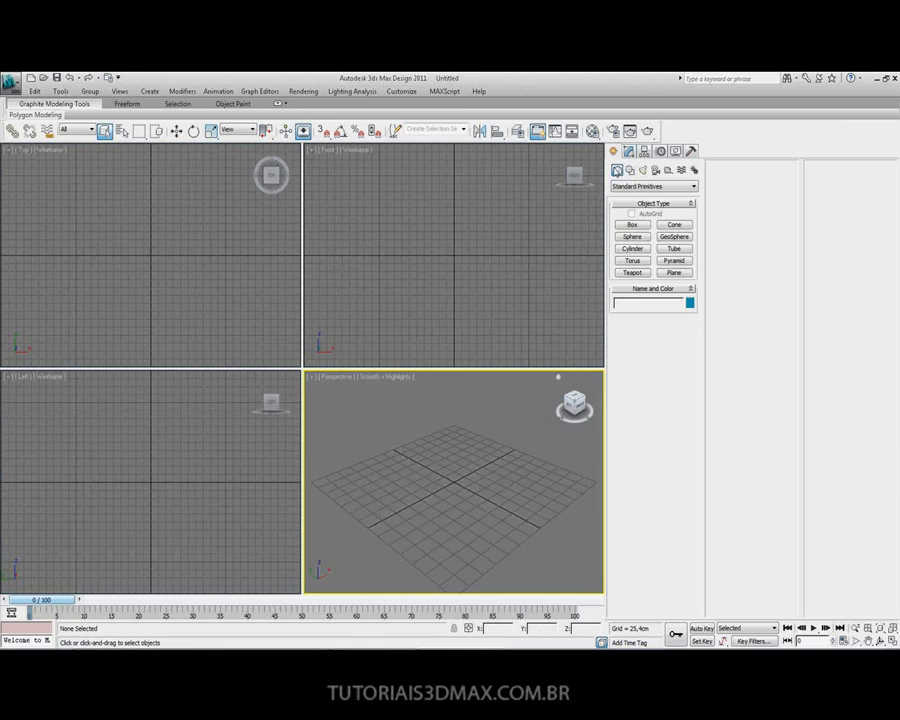
Step: Draw an open zigzag Line spline with nine corner vertices in the Top viewport
left_click(630, 171)
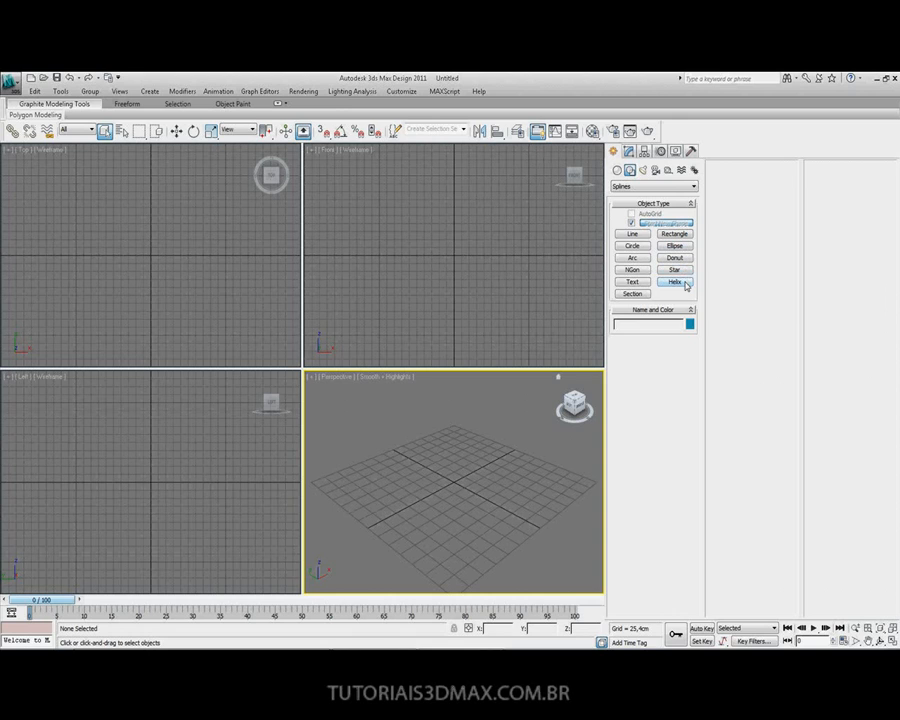
left_click(637, 236)
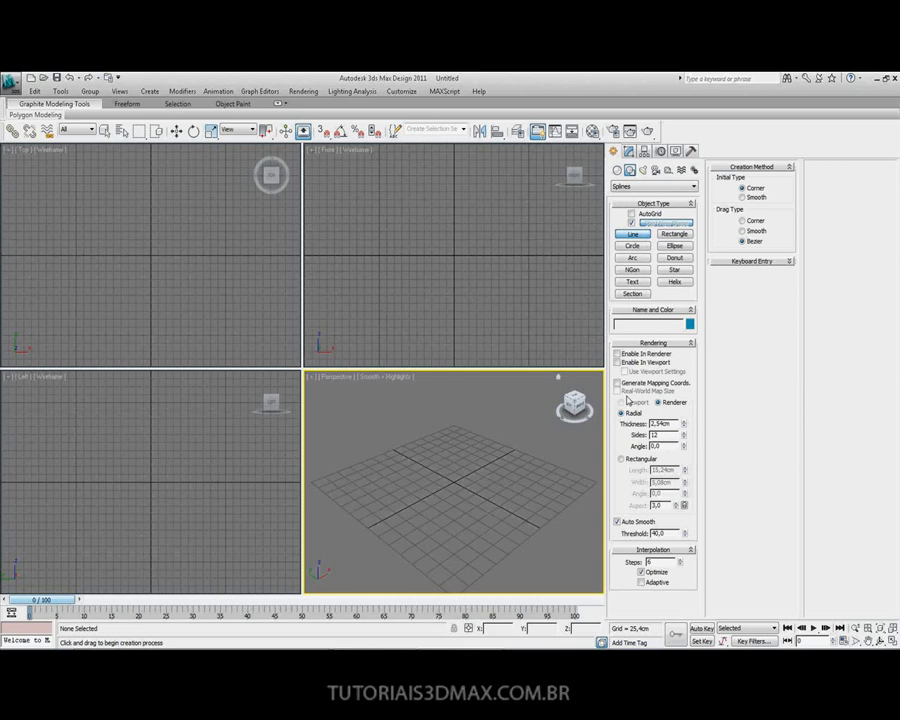
left_click(95, 212)
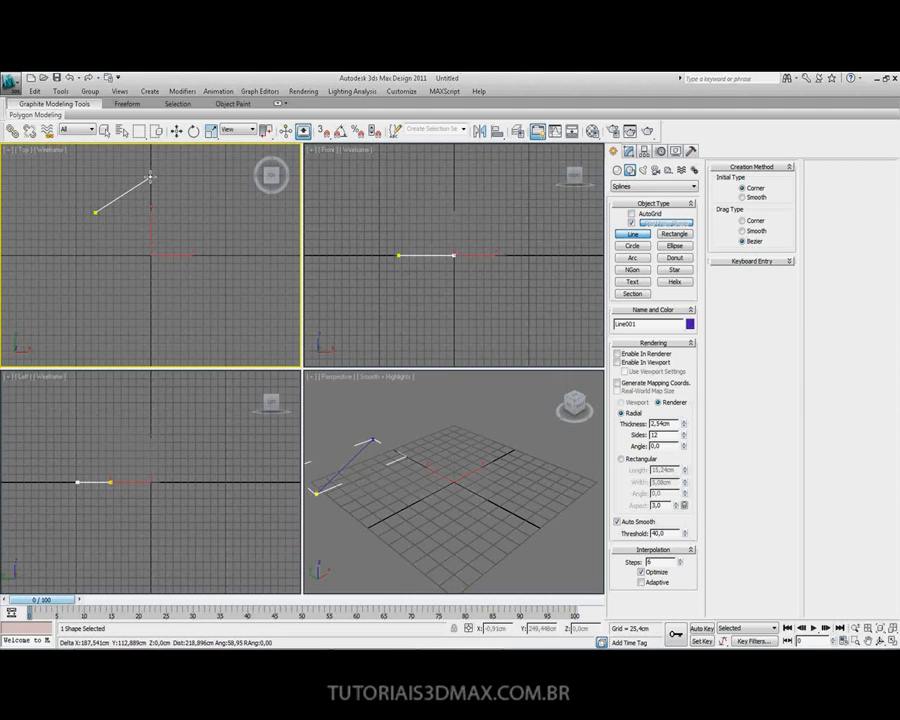
left_click(150, 177)
left_click(207, 213)
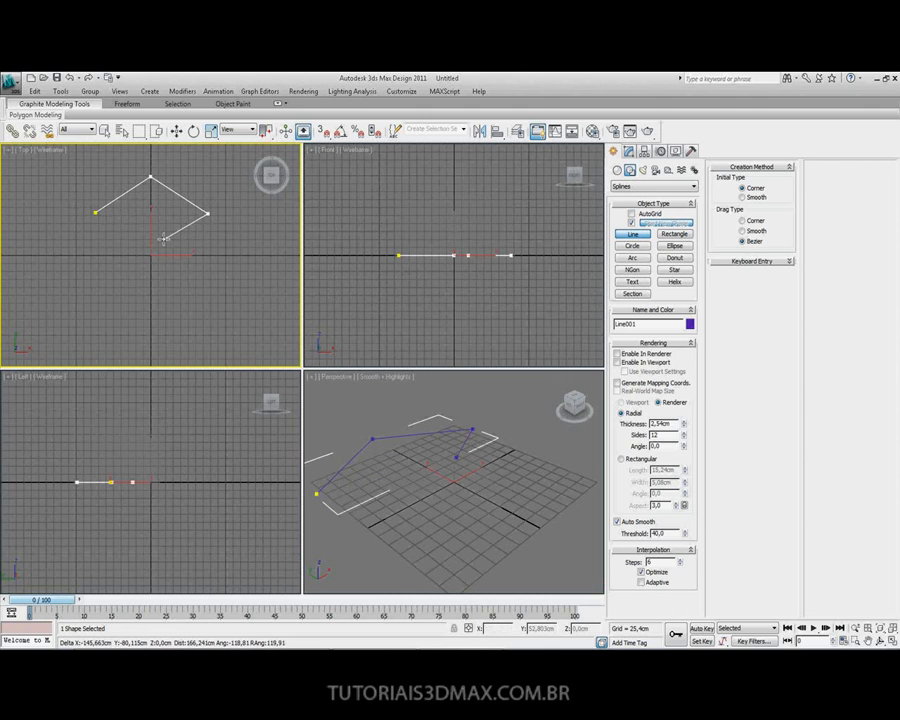
left_click(159, 241)
left_click(124, 227)
left_click(124, 283)
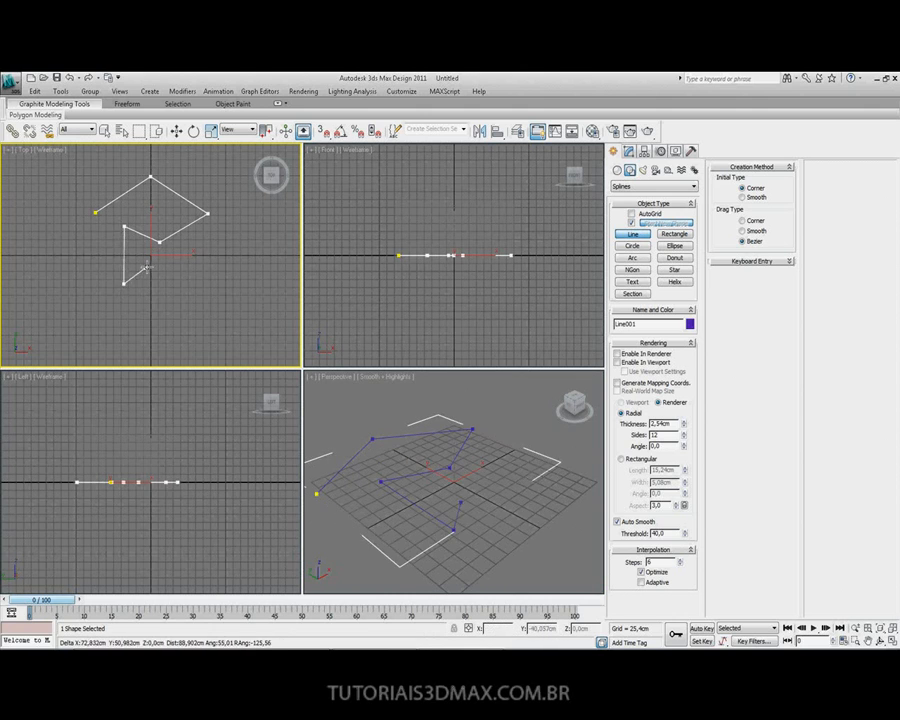
left_click(172, 260)
left_click(204, 304)
left_click(112, 333)
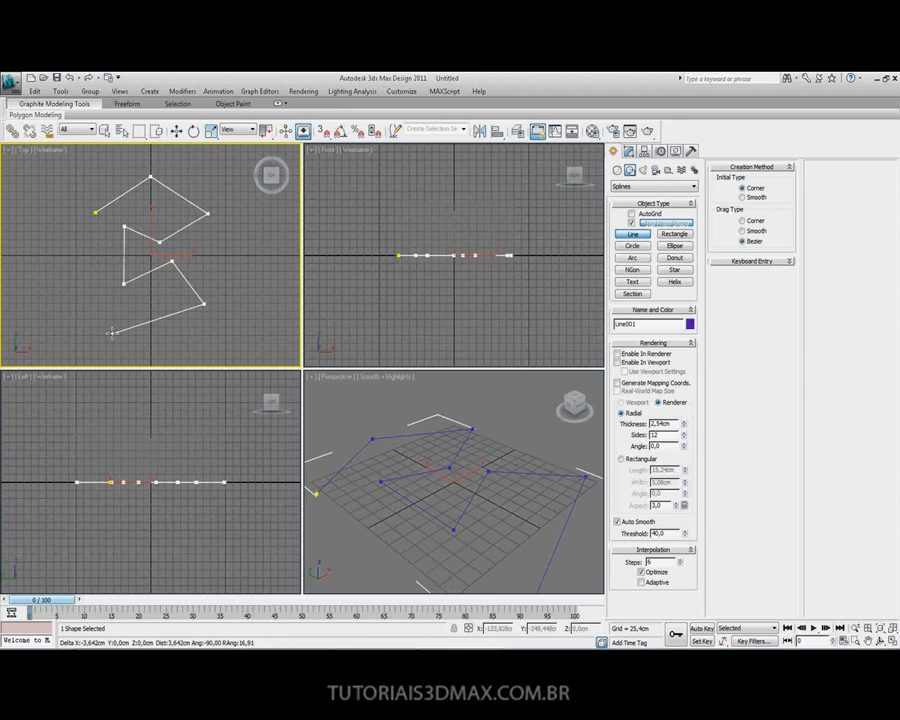
right_click(64, 306)
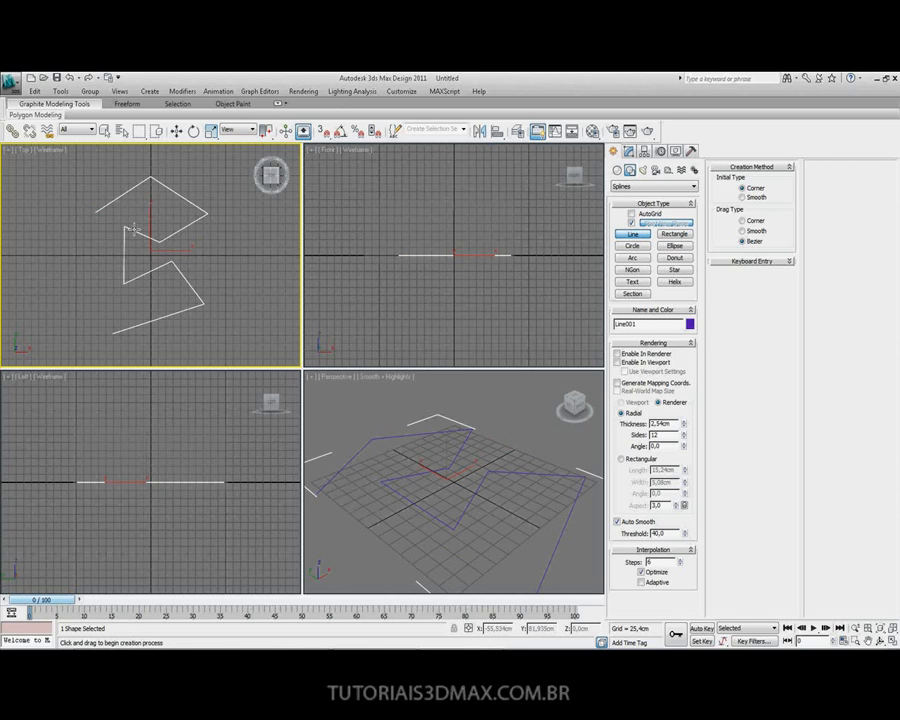
Step: Maximize the Top viewport and hide its grid, leaving free space beside the zigzag line
key("alt+w")
scroll(257, 295, "up", 4)
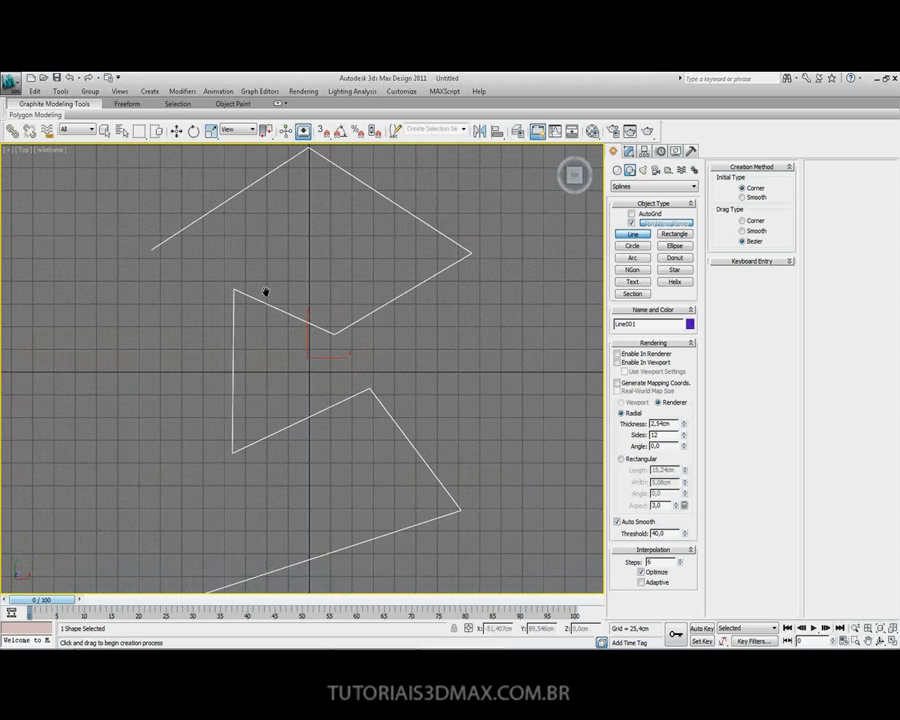
key("g")
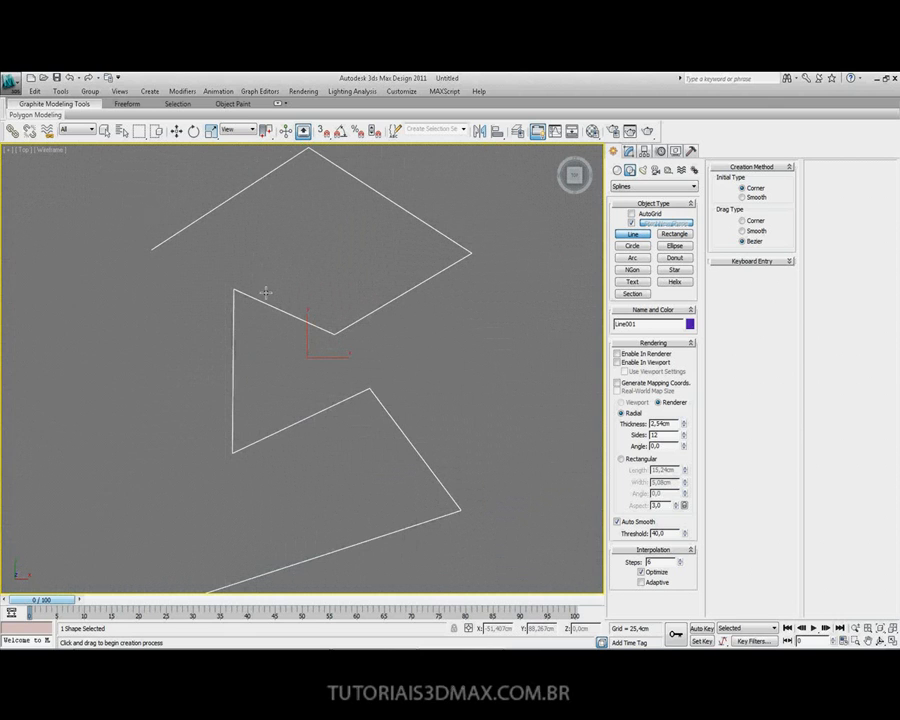
key("g")
key("g")
middle_click_drag(265, 295, 100, 277)
scroll(268, 291, "down", 1)
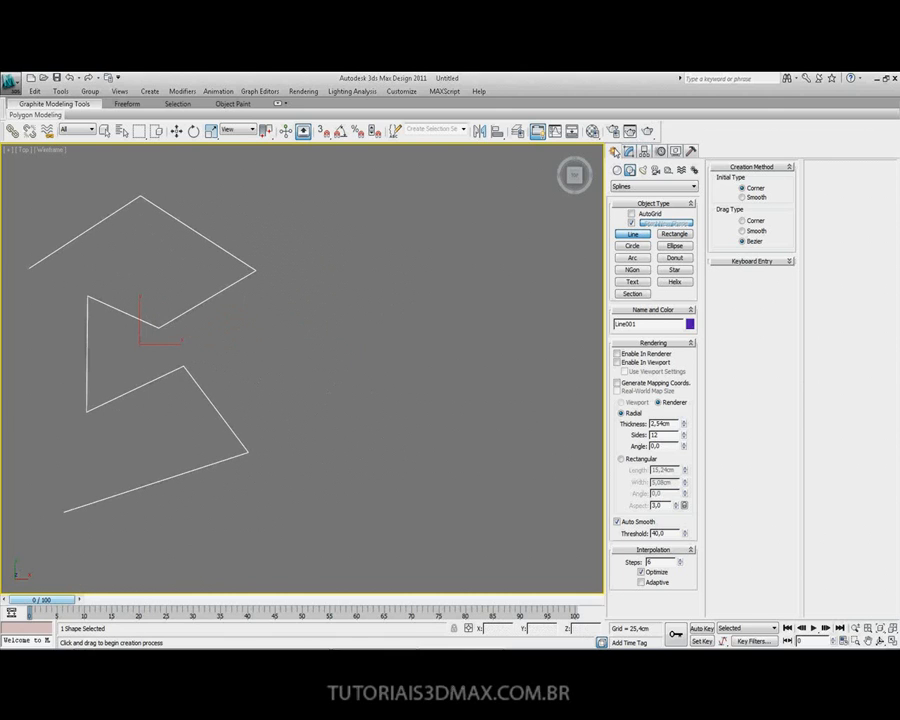
Step: Draw a second Line beside the zigzag with curved Bezier vertices, forming an S-shaped band, and close the spline at its starting vertex
left_click(630, 170)
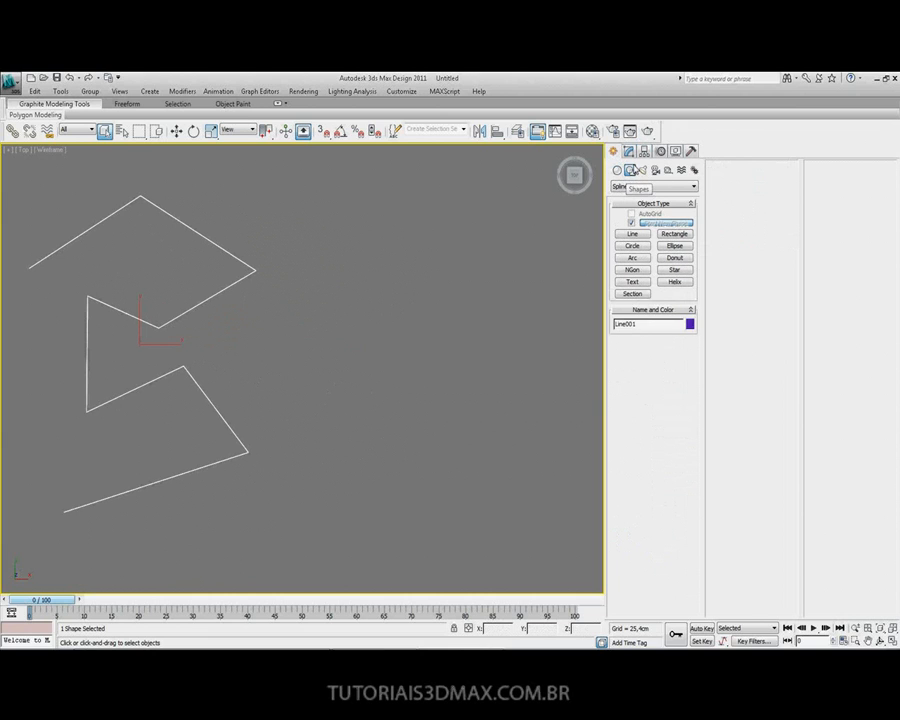
left_click(633, 235)
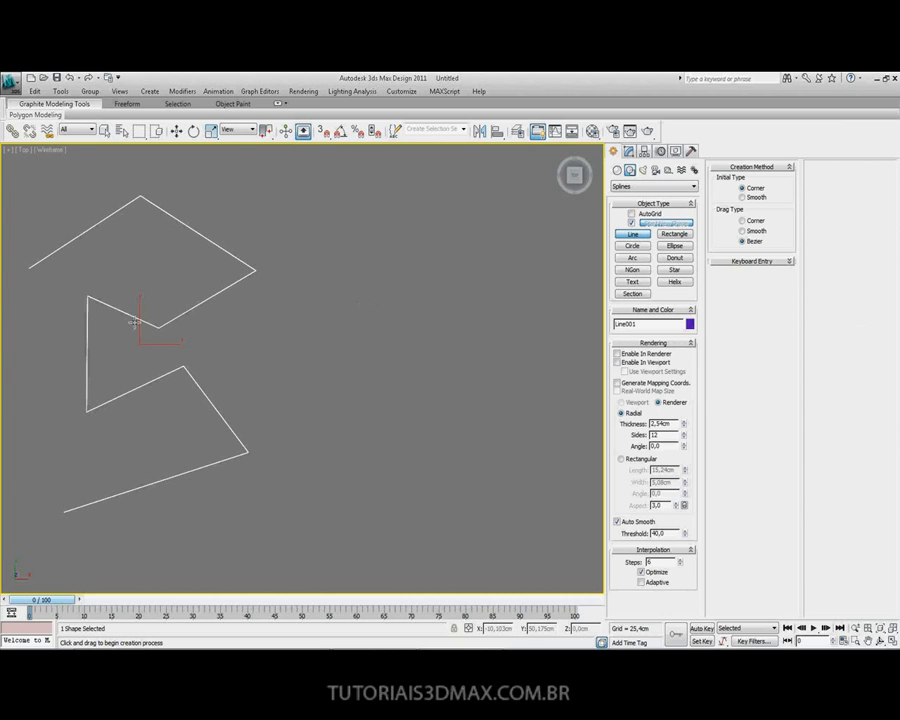
left_click(306, 182)
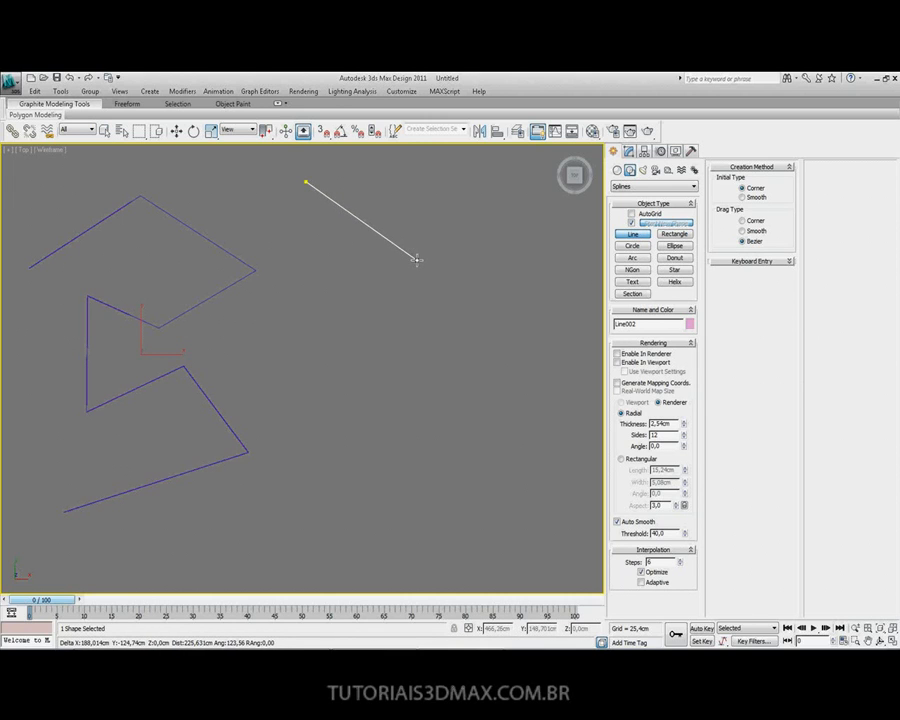
left_click_drag(417, 260, 333, 458)
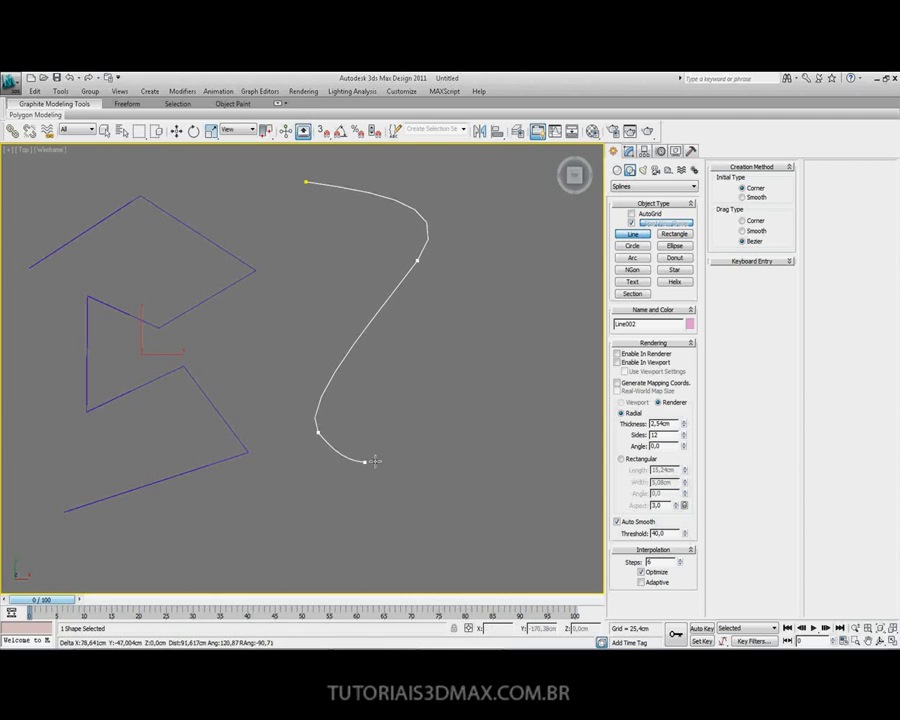
left_click(477, 436)
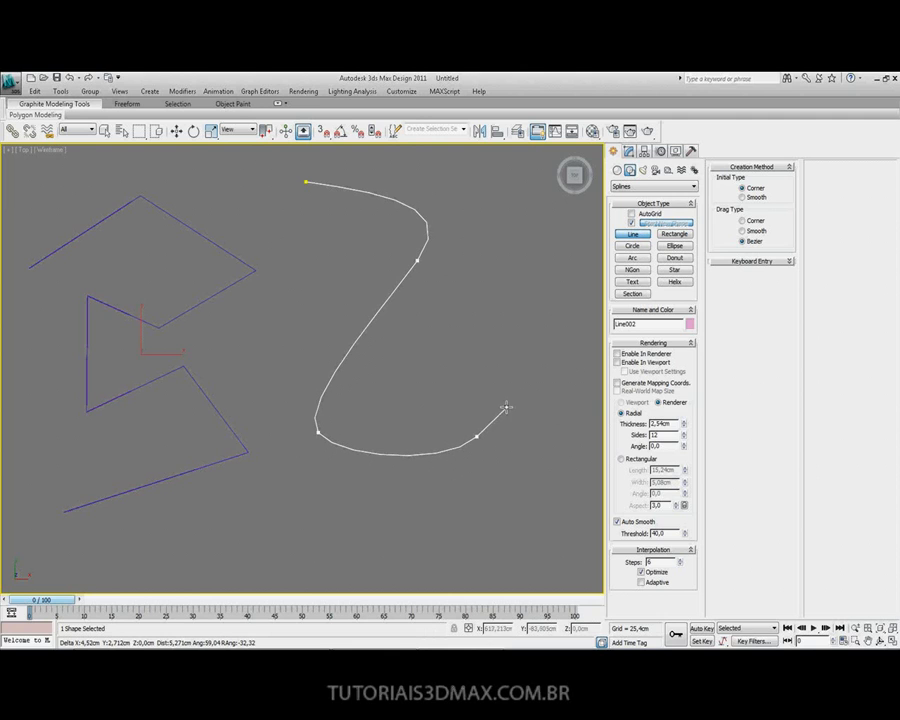
left_click_drag(500, 368, 480, 370)
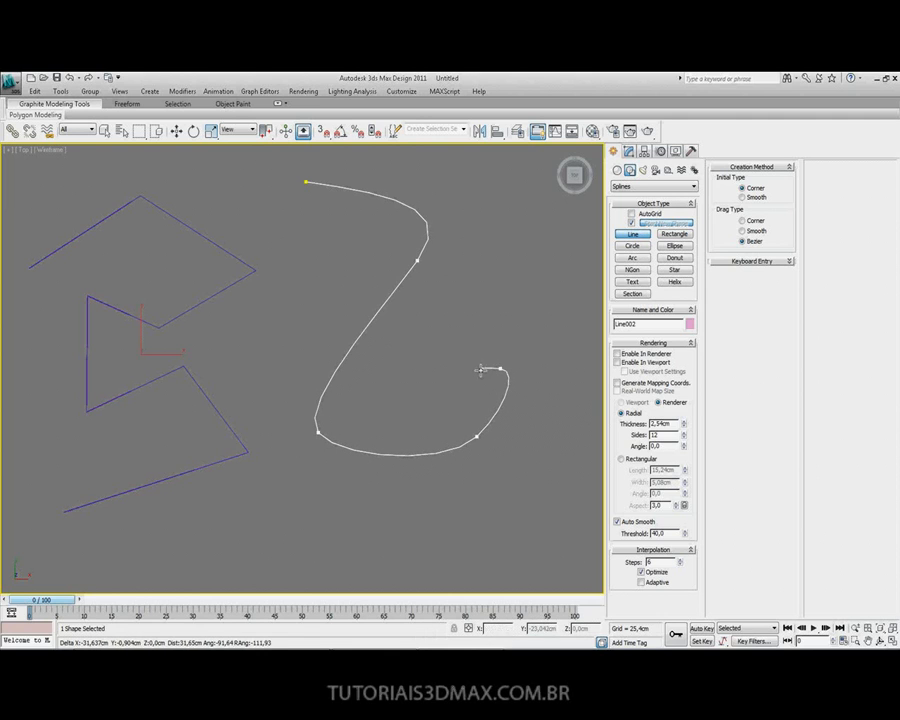
left_click_drag(465, 424, 436, 435)
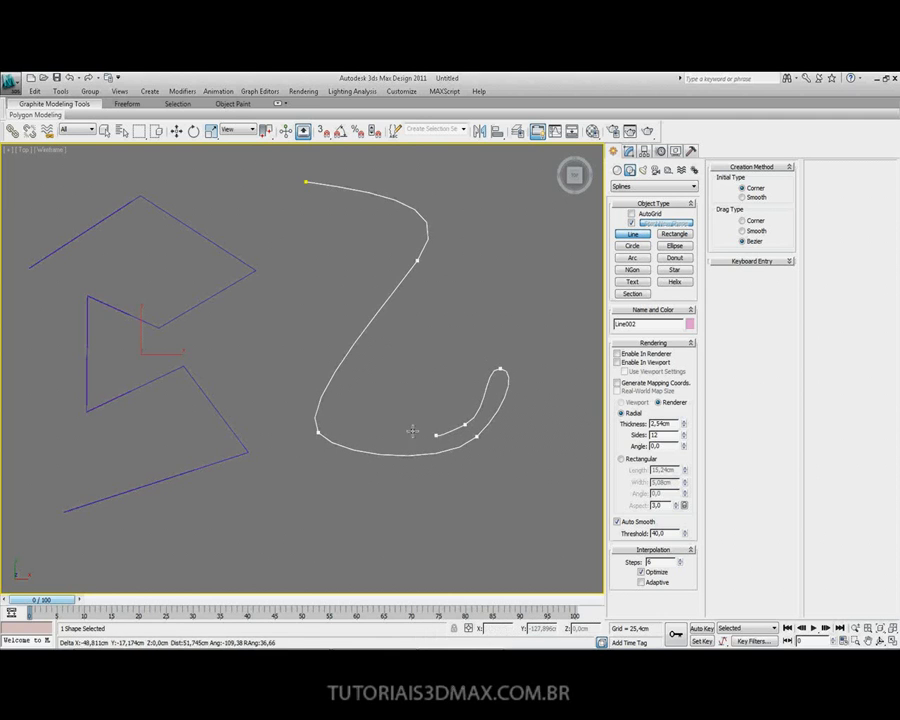
left_click_drag(352, 407, 357, 370)
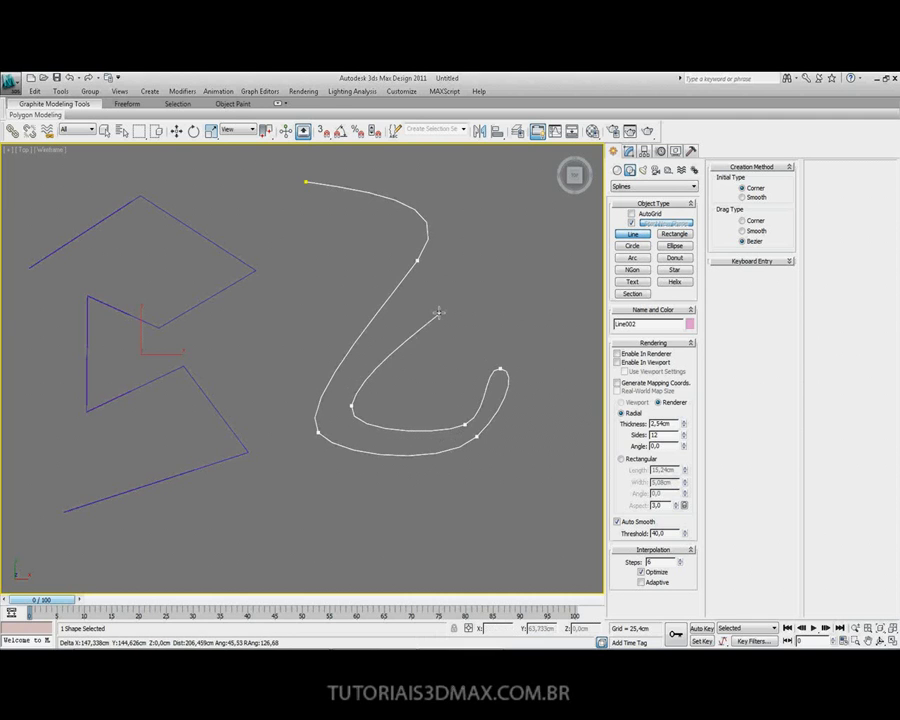
left_click_drag(458, 269, 456, 197)
left_click(450, 183)
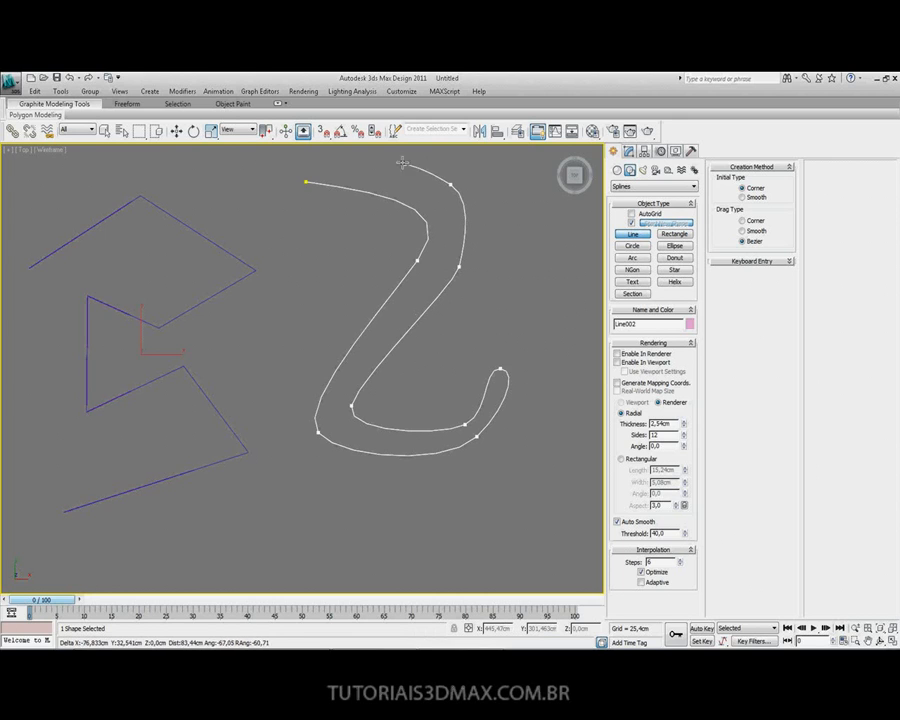
left_click(321, 151)
left_click(291, 160)
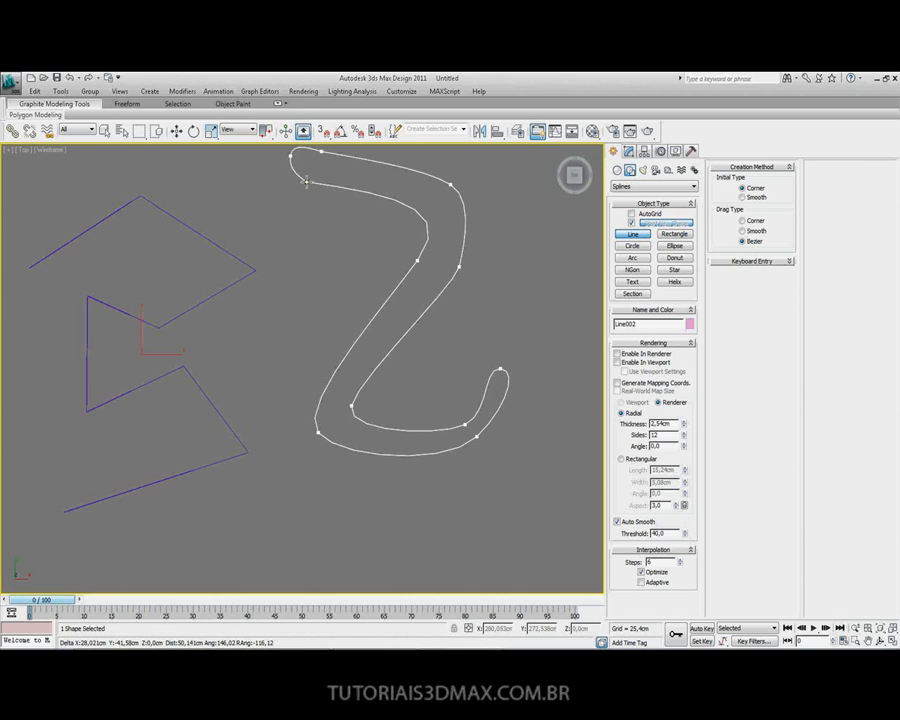
left_click(307, 182)
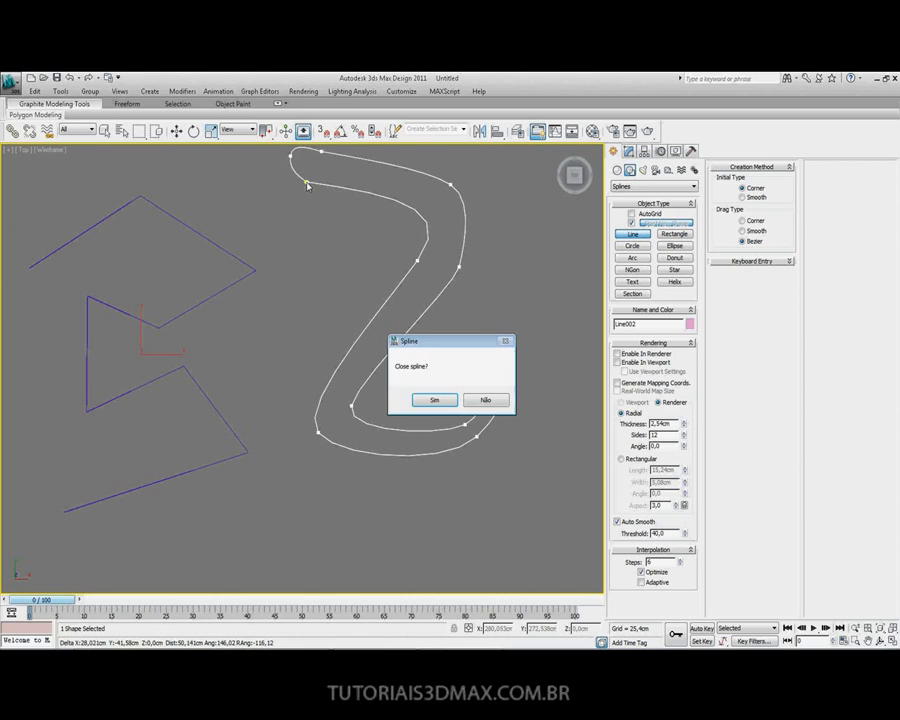
left_click(436, 402)
middle_click_drag(382, 315, 354, 352)
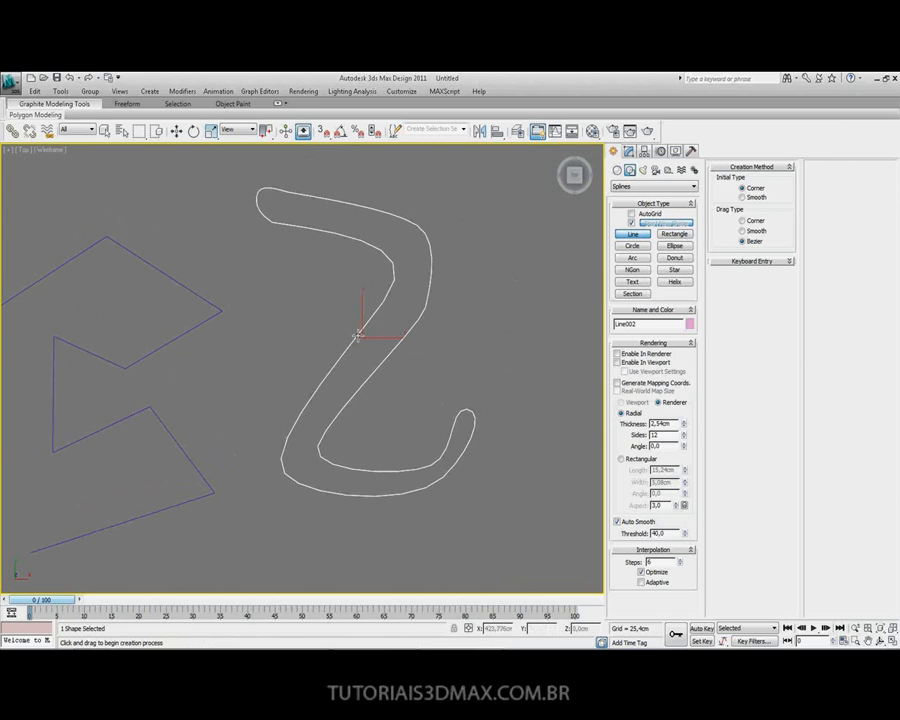
middle_click_drag(358, 333, 352, 350)
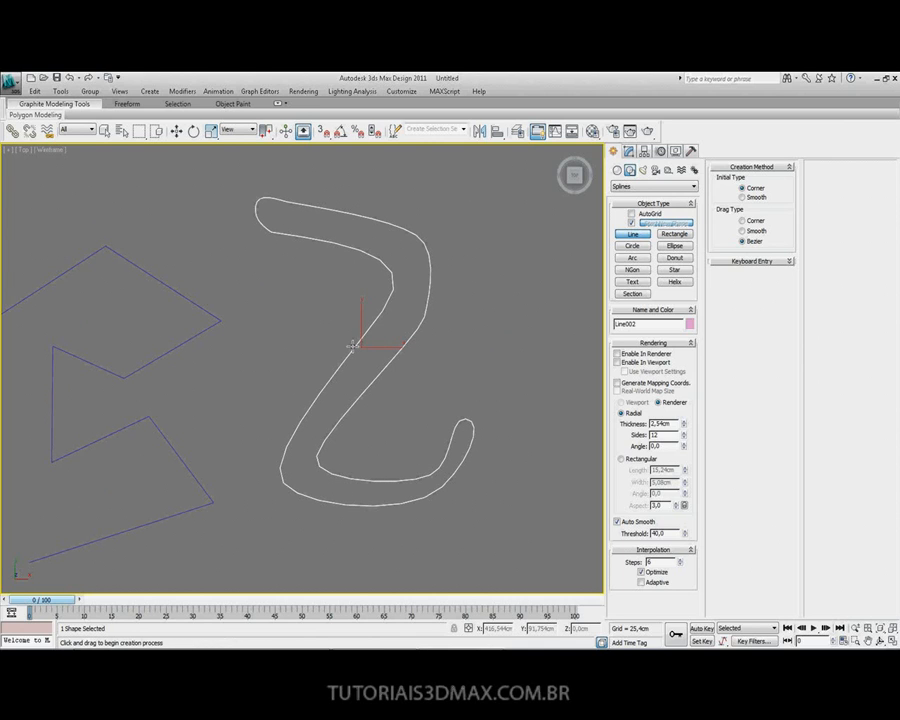
middle_click_drag(289, 358, 247, 298)
scroll(323, 309, "down", 2)
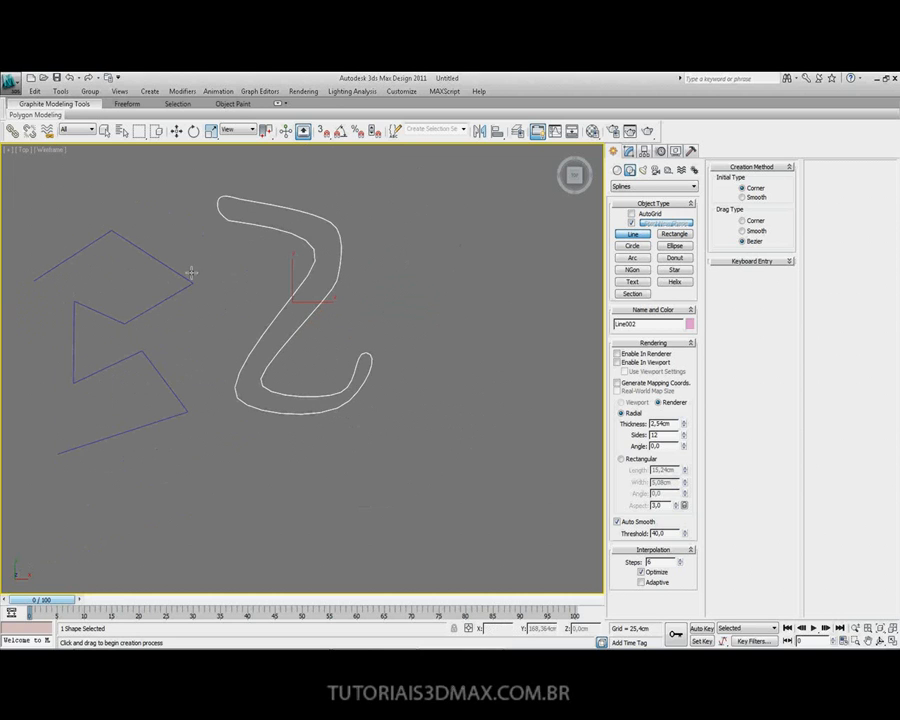
middle_click_drag(268, 244, 261, 261)
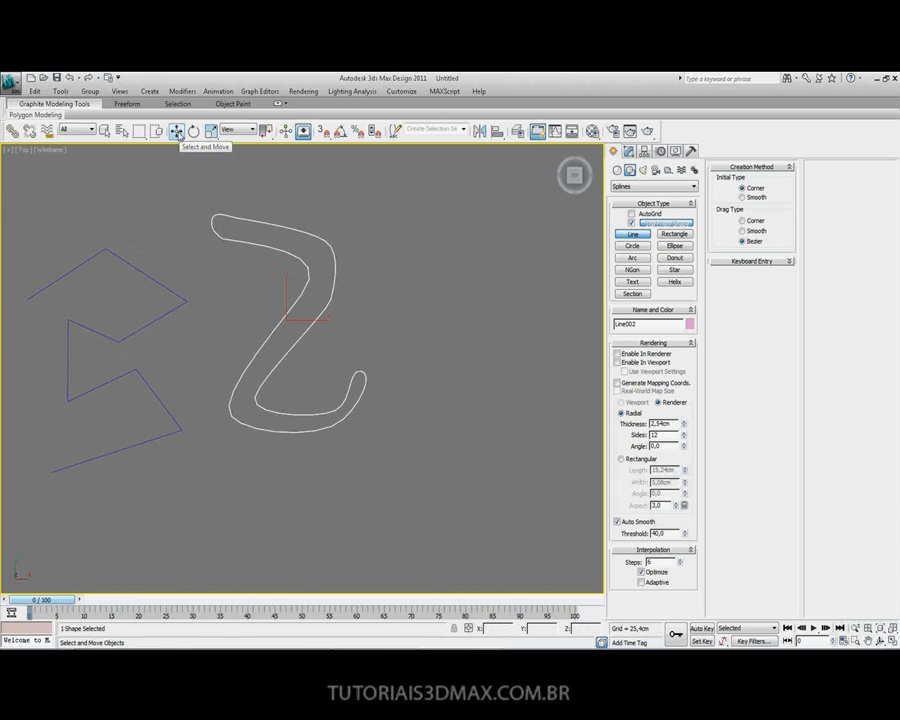
middle_click_drag(250, 305, 292, 291)
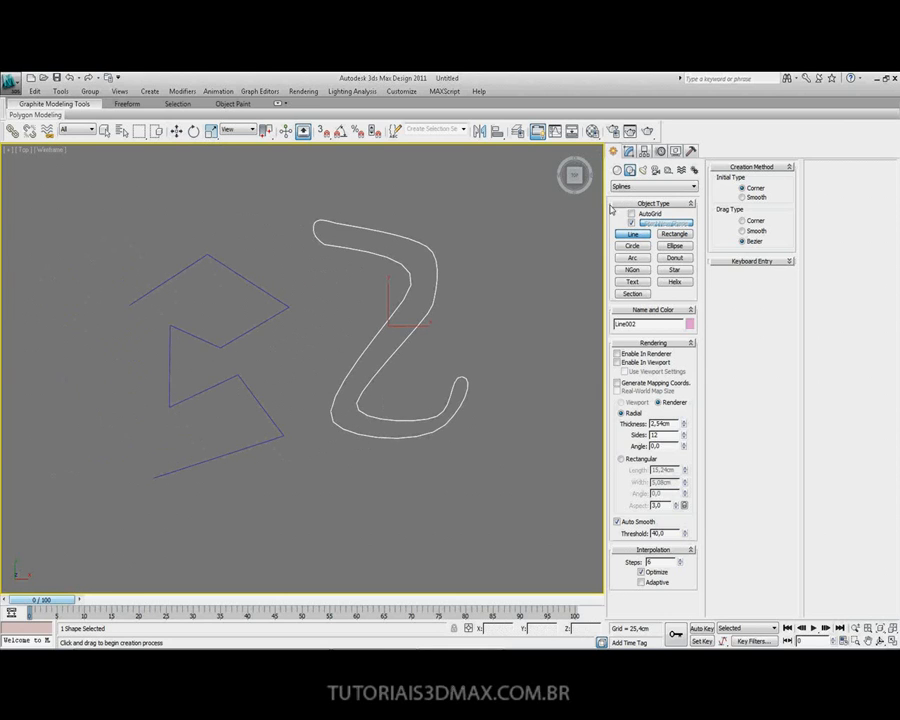
Step: Open the closed curved line for modification, expand its sub-object levels and activate Vertex editing
left_click(630, 152)
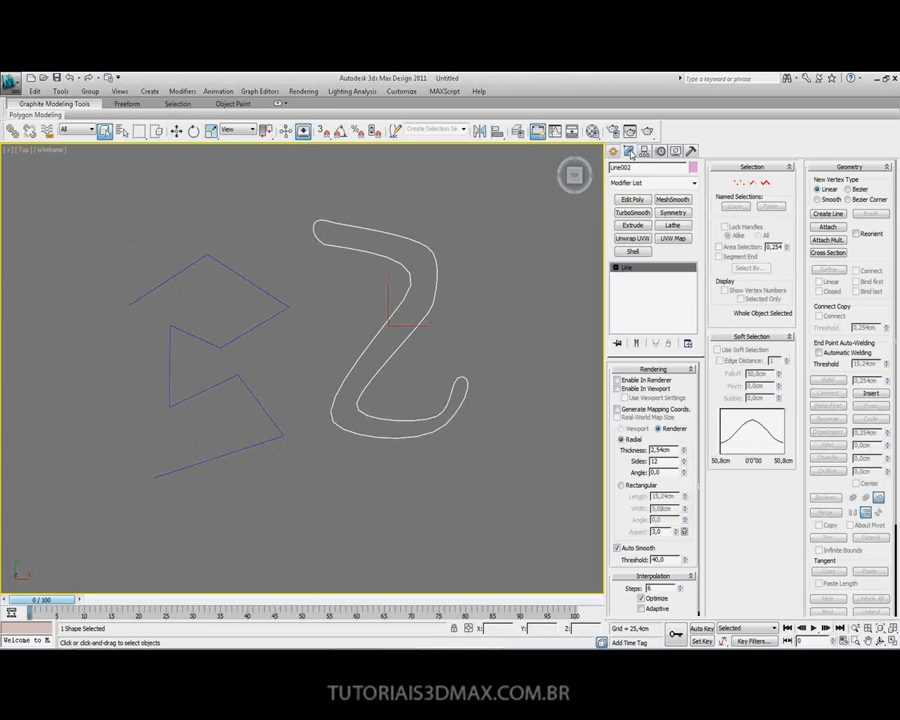
left_click(615, 268)
left_click(635, 277)
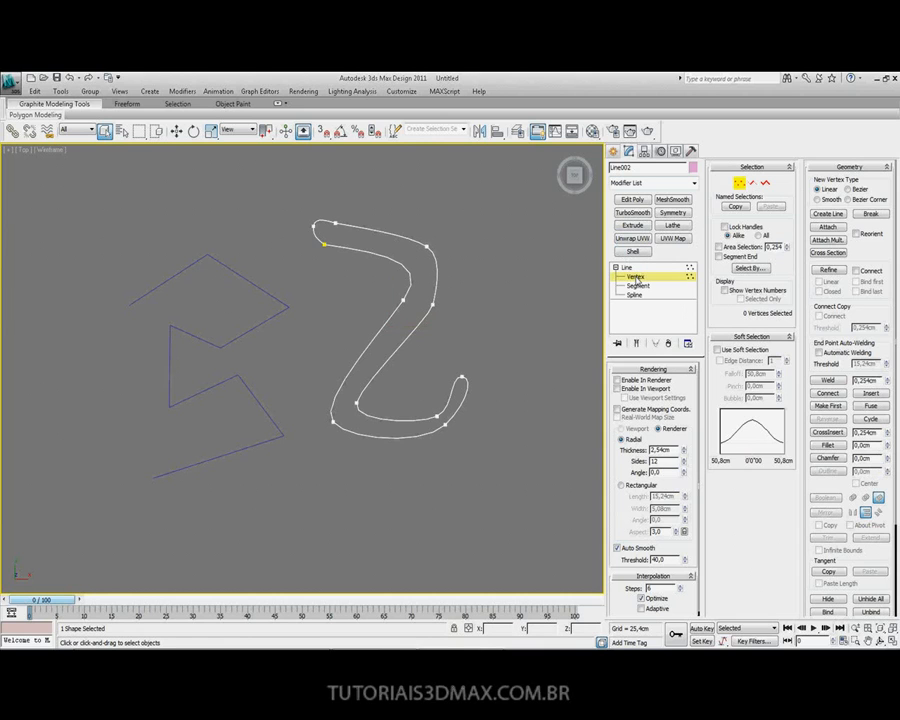
left_click(638, 287)
left_click(636, 295)
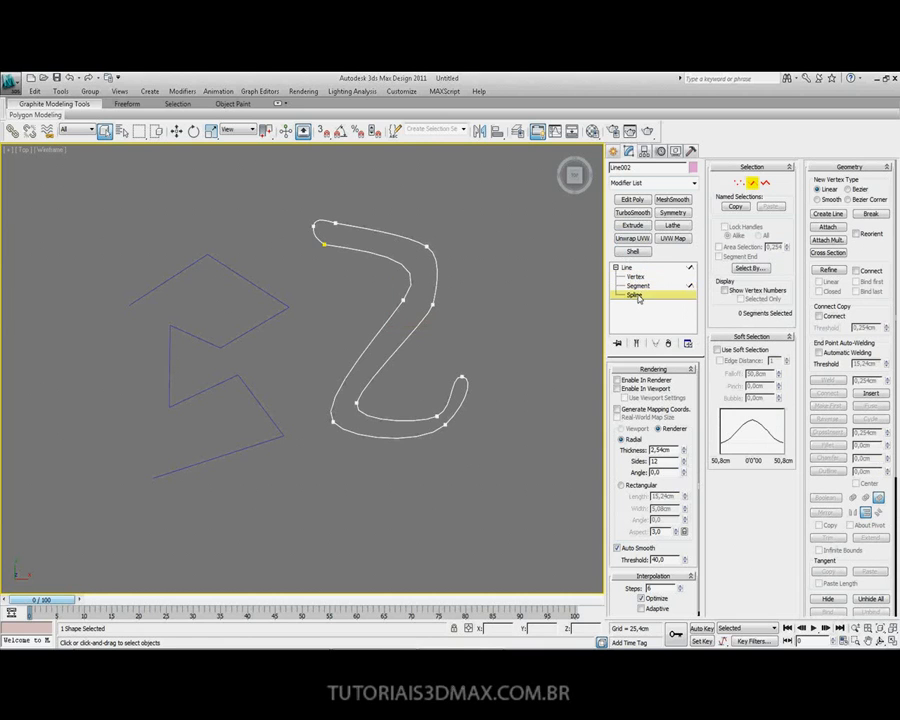
left_click(637, 278)
middle_click_drag(330, 298, 265, 314)
scroll(300, 316, "up", 2)
middle_click_drag(276, 238, 296, 257)
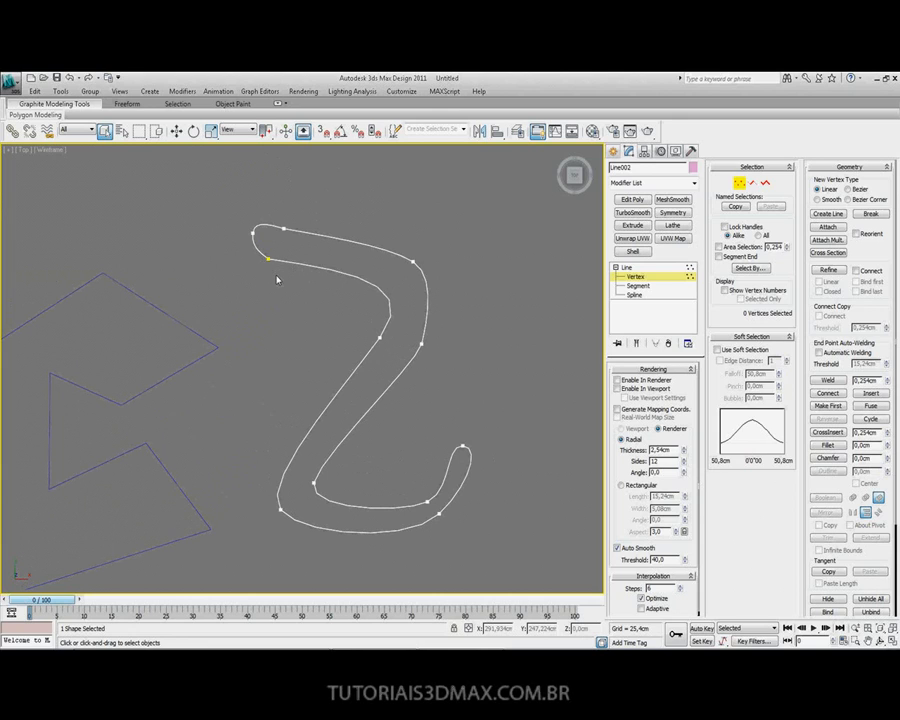
Step: Move the closed curve's starting vertex inward along the lower edge of the band's upper rounded end
left_click_drag(291, 293, 262, 256)
middle_click_drag(267, 250, 268, 282)
scroll(192, 208, "up", 6)
left_click(194, 236)
left_click(274, 315)
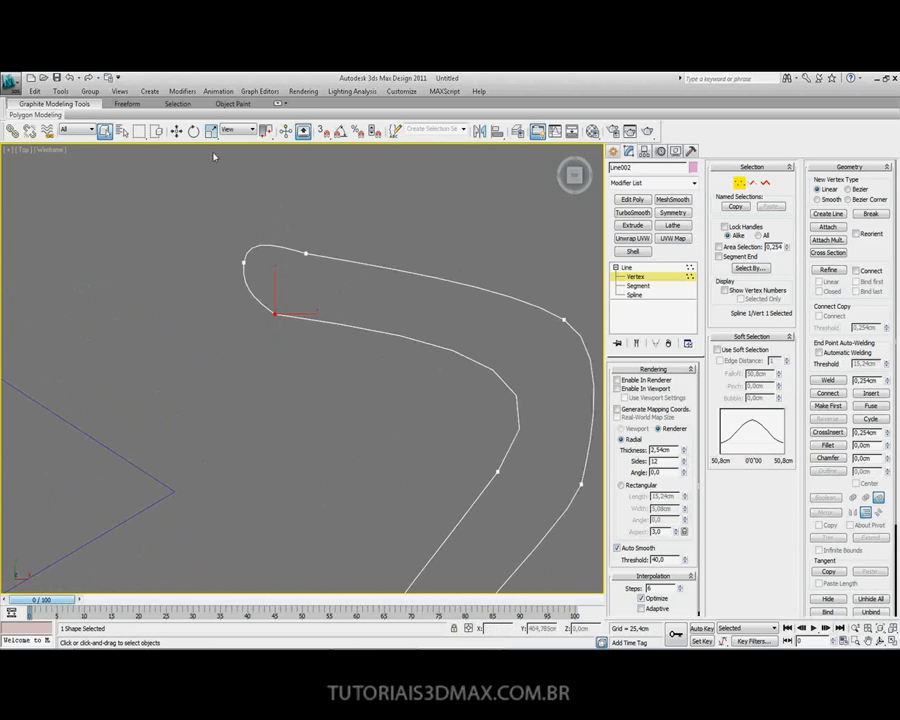
left_click(176, 131)
left_click_drag(288, 300, 391, 346)
Step: Move the outermost vertex of the upper rounded end outward and nudge the neighbouring upper-edge vertex slightly up
left_click(243, 261)
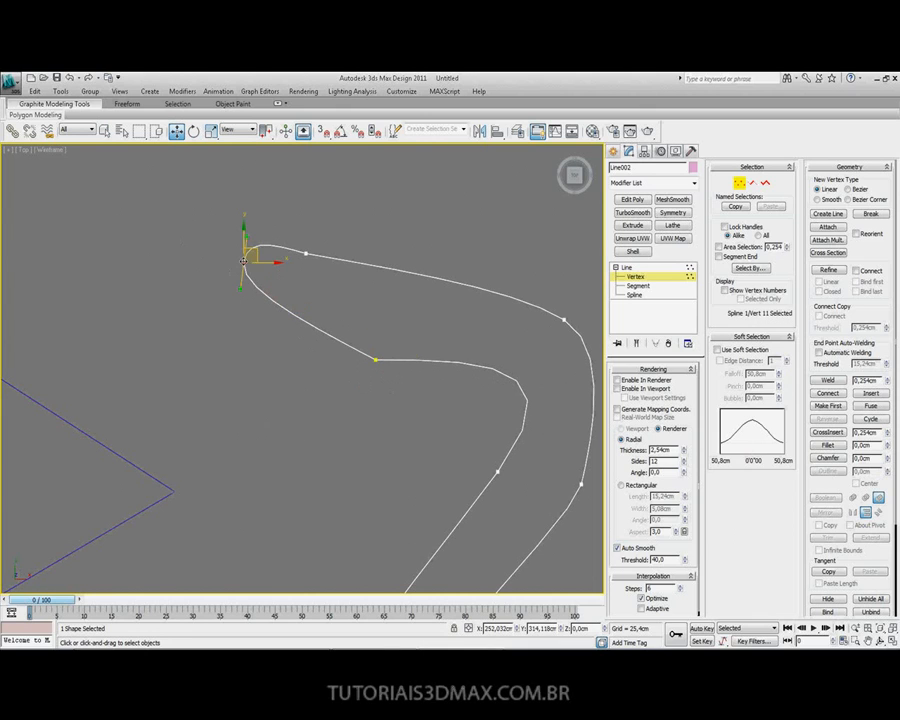
left_click_drag(259, 247, 225, 270)
left_click(306, 253)
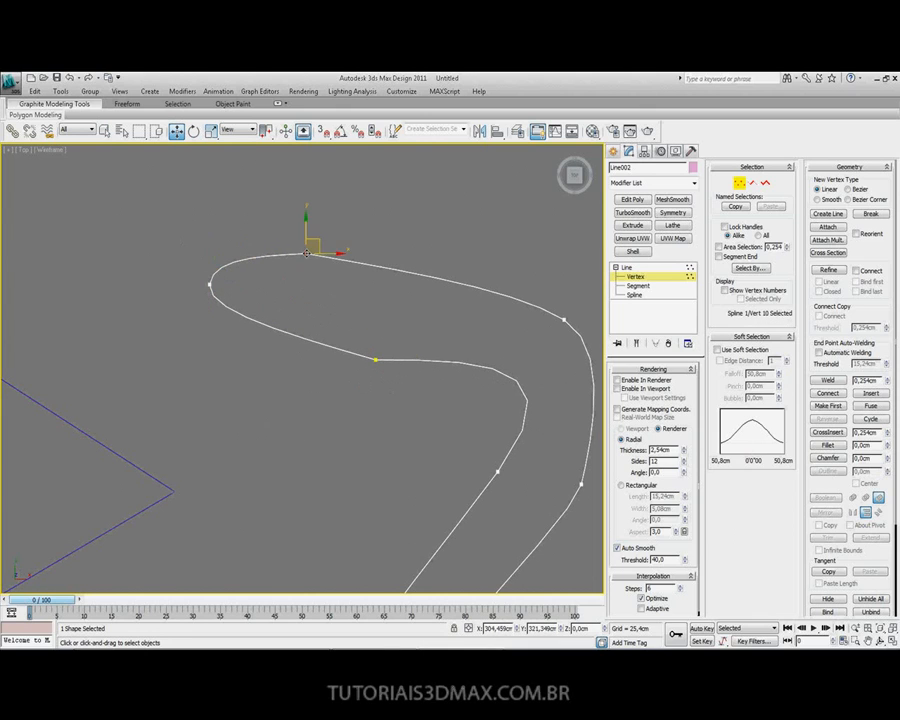
mouse_move(316, 242)
left_mouse_down()
mouse_move(344, 240)
mouse_move(316, 240)
left_mouse_up()
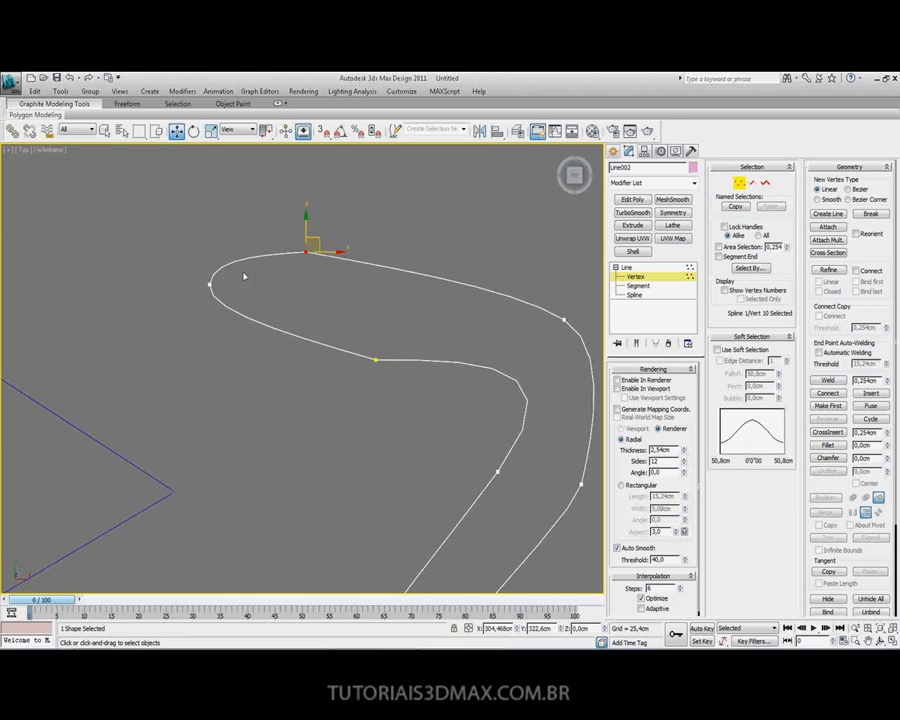
Step: Lengthen the upper Bezier handle of the rounded end's outermost vertex and fine-tune the starting vertex's position
left_click(209, 284)
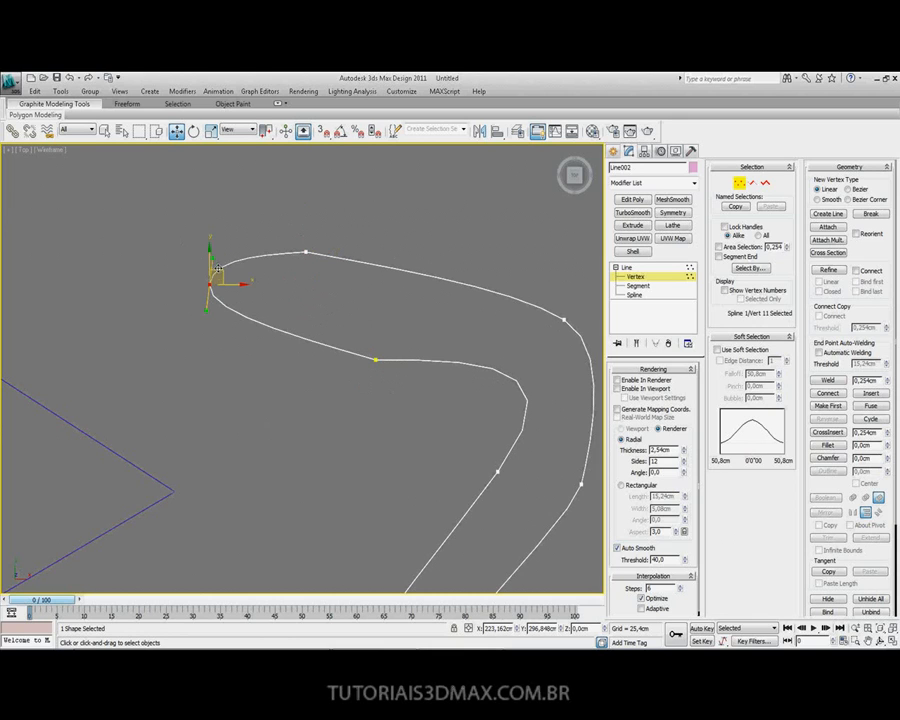
mouse_move(213, 259)
left_mouse_down()
mouse_move(218, 200)
mouse_move(211, 262)
mouse_move(212, 231)
mouse_move(213, 262)
mouse_move(225, 222)
mouse_move(211, 258)
mouse_move(213, 243)
left_mouse_up()
left_click(305, 252)
middle_click_drag(255, 269, 229, 263)
scroll(229, 263, "down", 2)
middle_click_drag(287, 339, 275, 294)
left_click(293, 309)
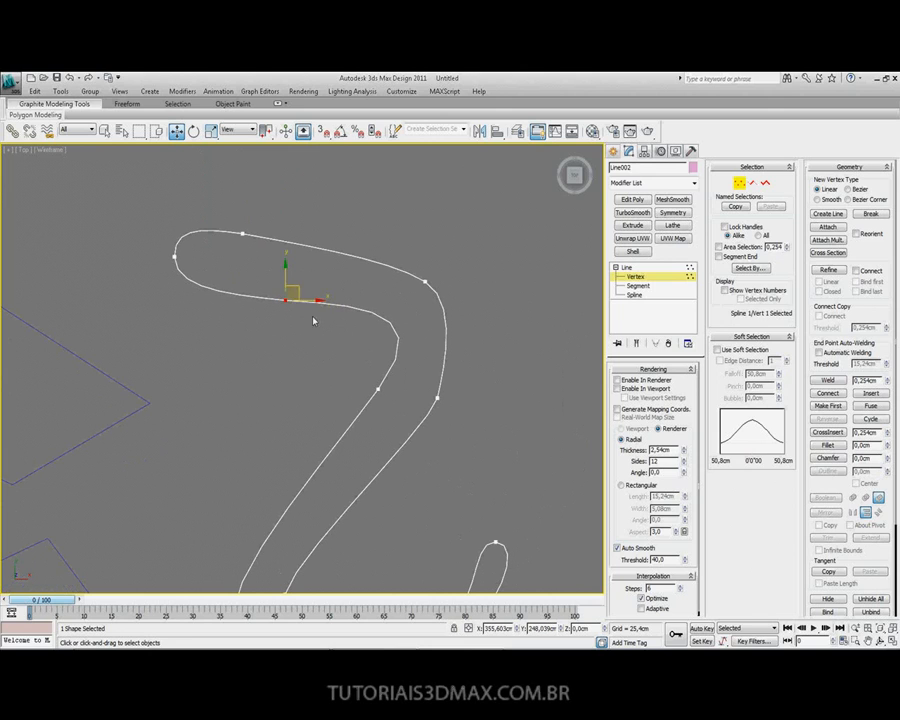
Step: Adjust the Bezier handle of the inner bend vertex and select the outer bend vertices to check their handles
middle_click_drag(306, 318, 304, 306)
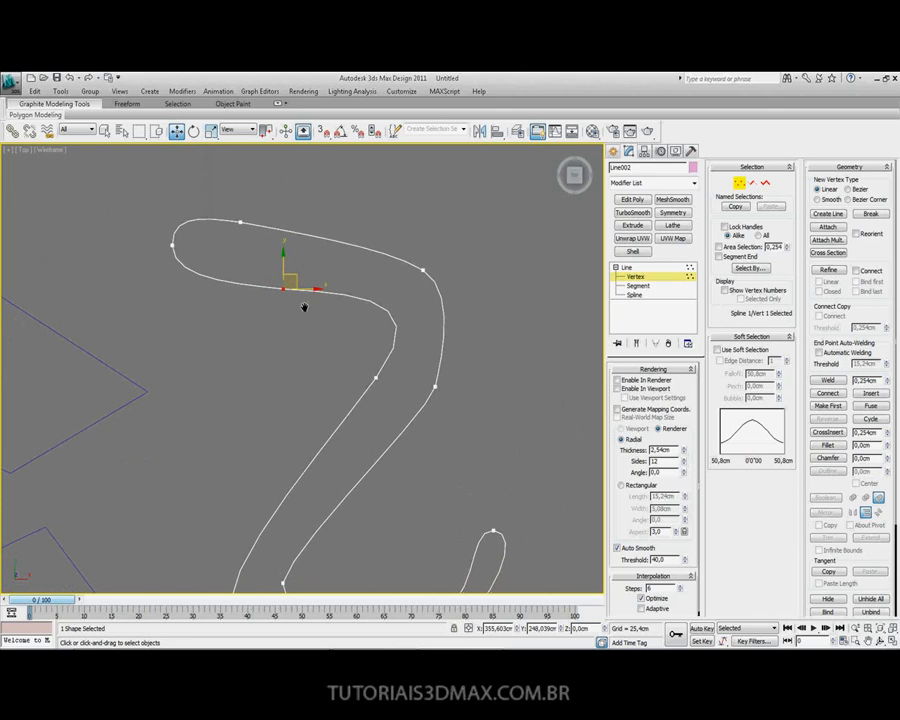
middle_click_drag(377, 375, 380, 346)
left_click(381, 341)
mouse_move(438, 262)
left_mouse_down()
mouse_move(398, 325)
mouse_move(427, 271)
left_mouse_up()
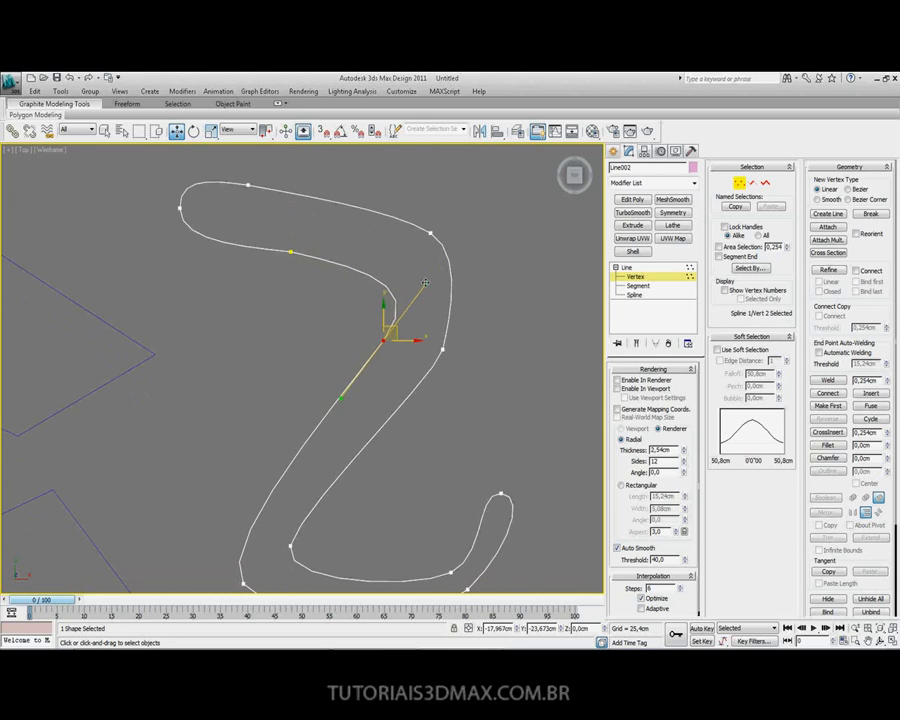
middle_click_drag(414, 305, 407, 257)
left_click(441, 291)
middle_click_drag(441, 291, 430, 309)
left_click_drag(429, 300, 438, 297)
middle_click_drag(405, 358, 373, 481)
left_click_drag(396, 312, 364, 349)
mouse_move(369, 342)
middle_mouse_down()
mouse_move(346, 343)
mouse_move(377, 345)
middle_mouse_up()
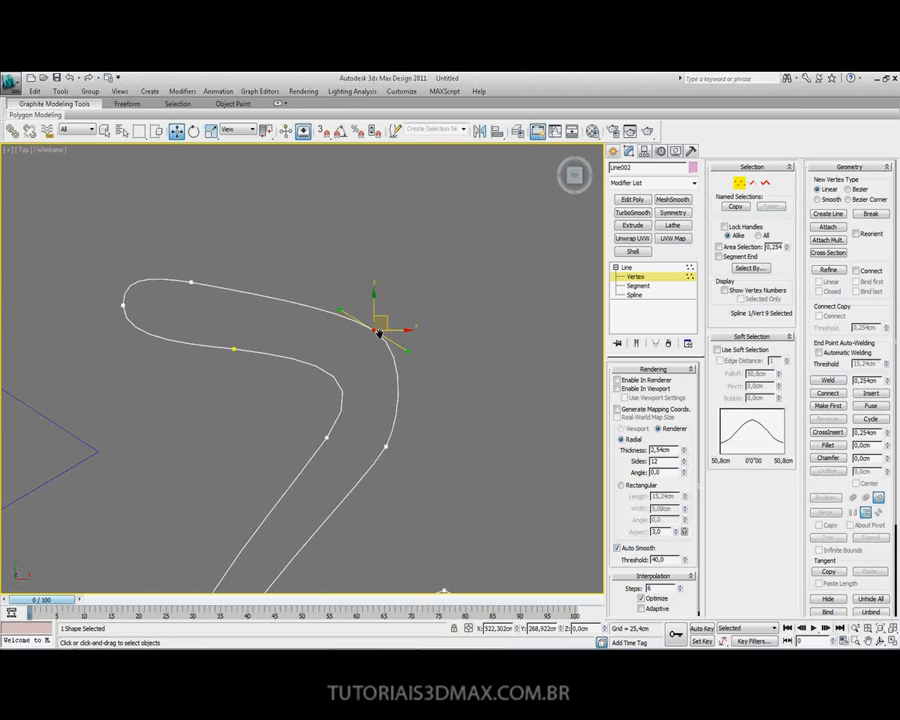
Step: Convert the rounded end's upper-edge vertex to Bezier Corner and pull one handle straight up and the other straight down
middle_click_drag(255, 311, 222, 410)
scroll(325, 328, "up", 3)
left_click(241, 345)
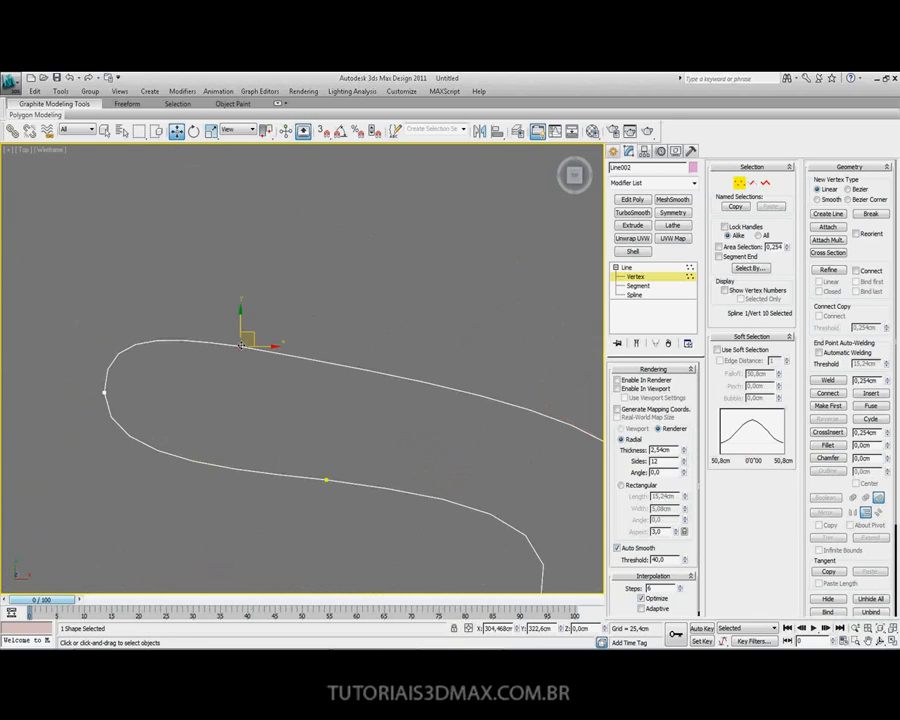
right_click(241, 345)
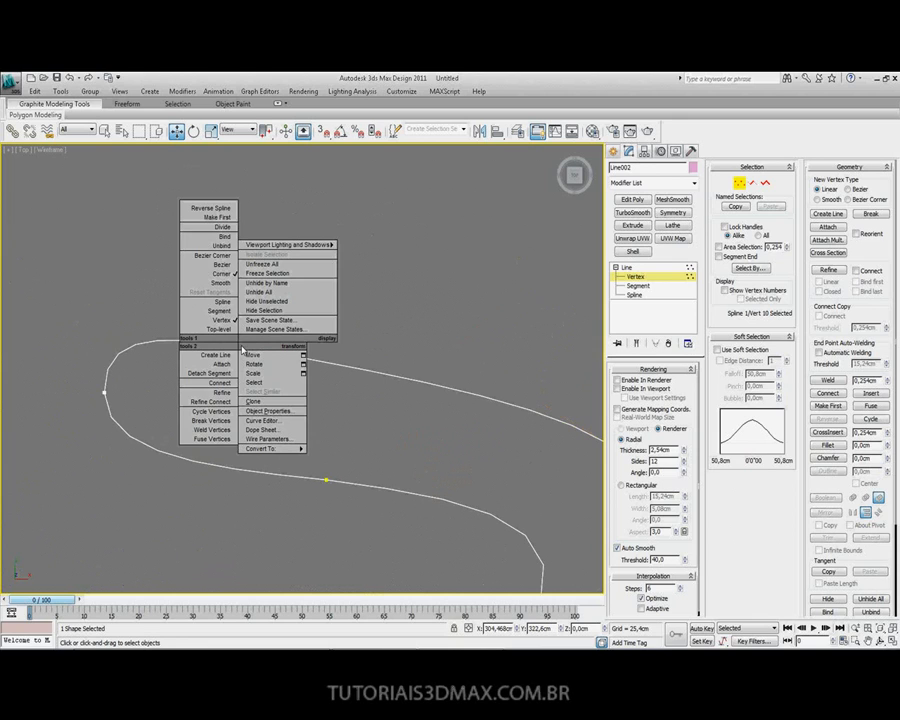
left_click(222, 263)
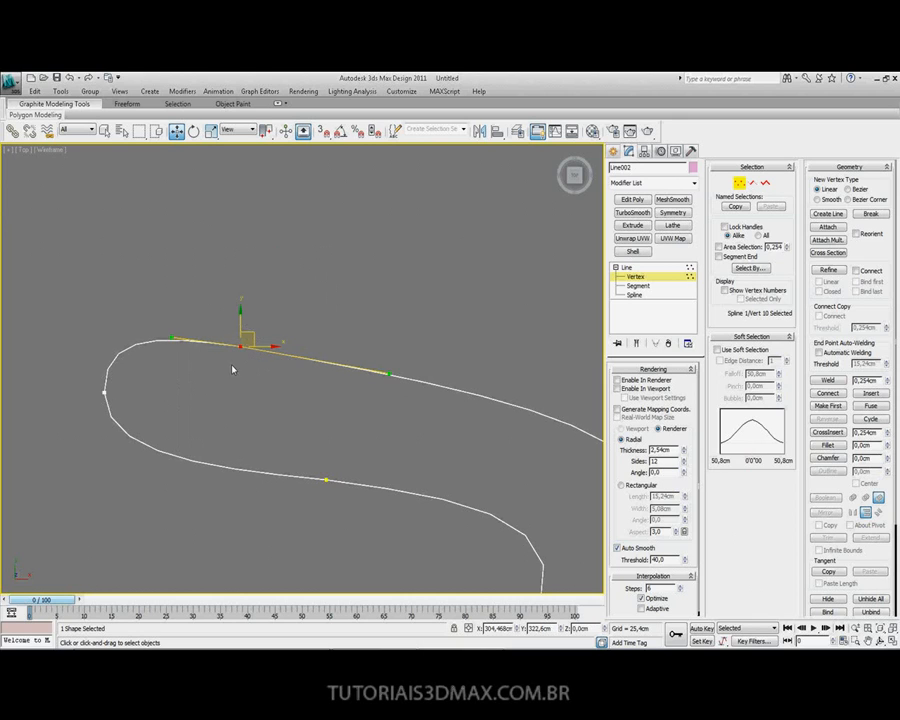
left_click_drag(171, 341, 178, 330)
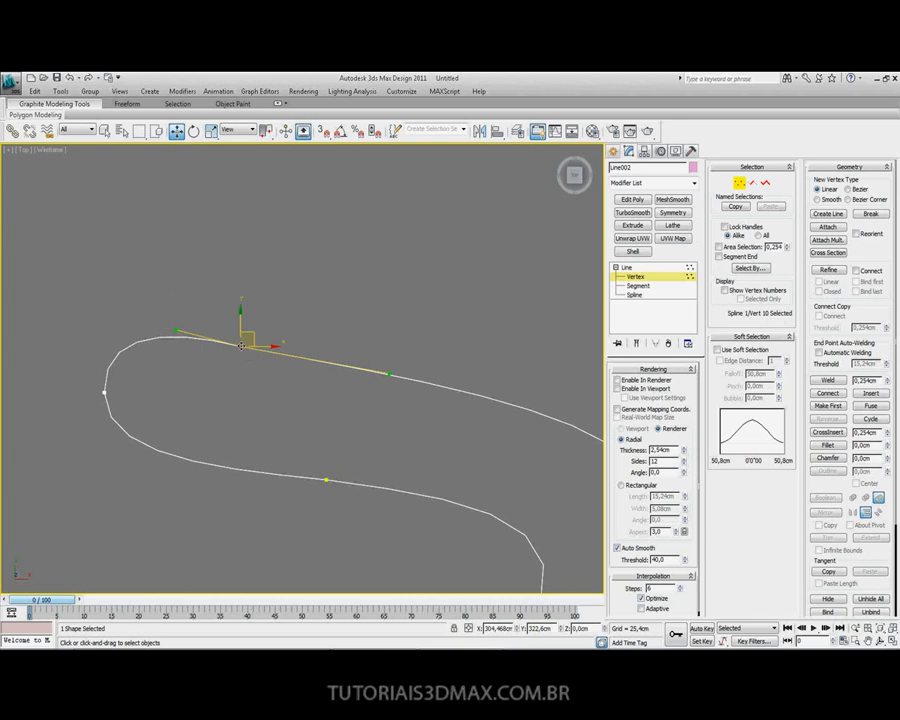
left_click_drag(173, 338, 247, 238)
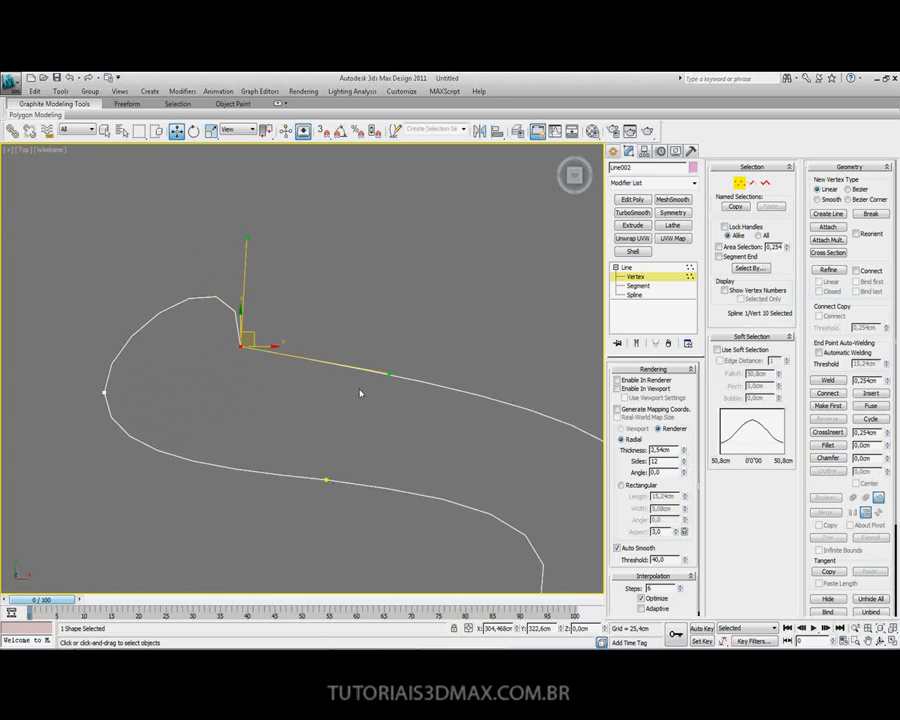
left_click_drag(390, 373, 241, 427)
Step: Keep the rounded end's outermost vertex as Bezier, then tilt and lengthen its linked handles to bulge the end
left_click(104, 394)
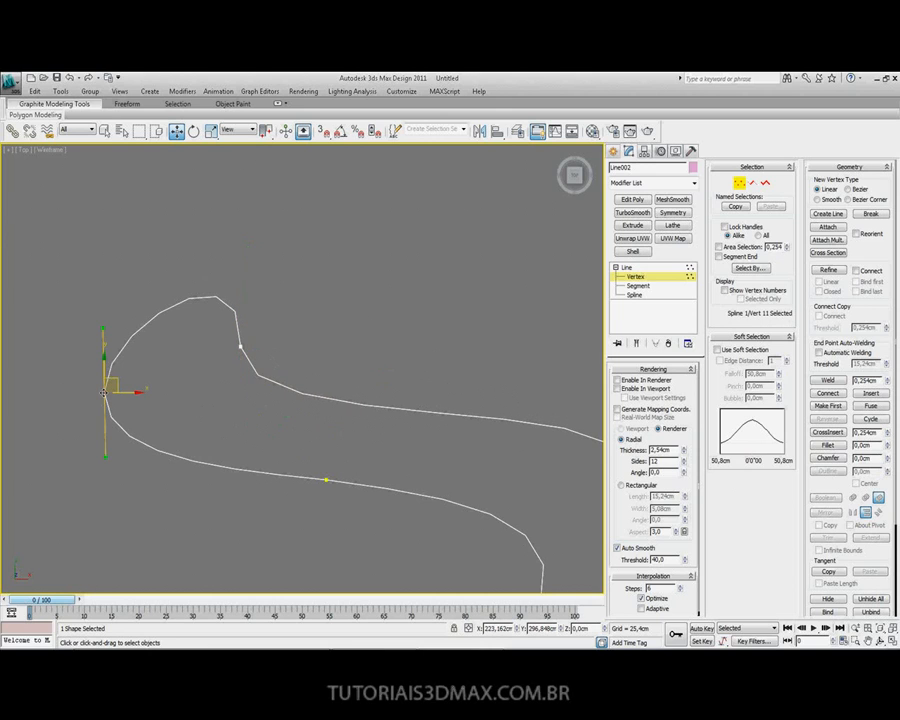
left_click_drag(106, 456, 126, 448)
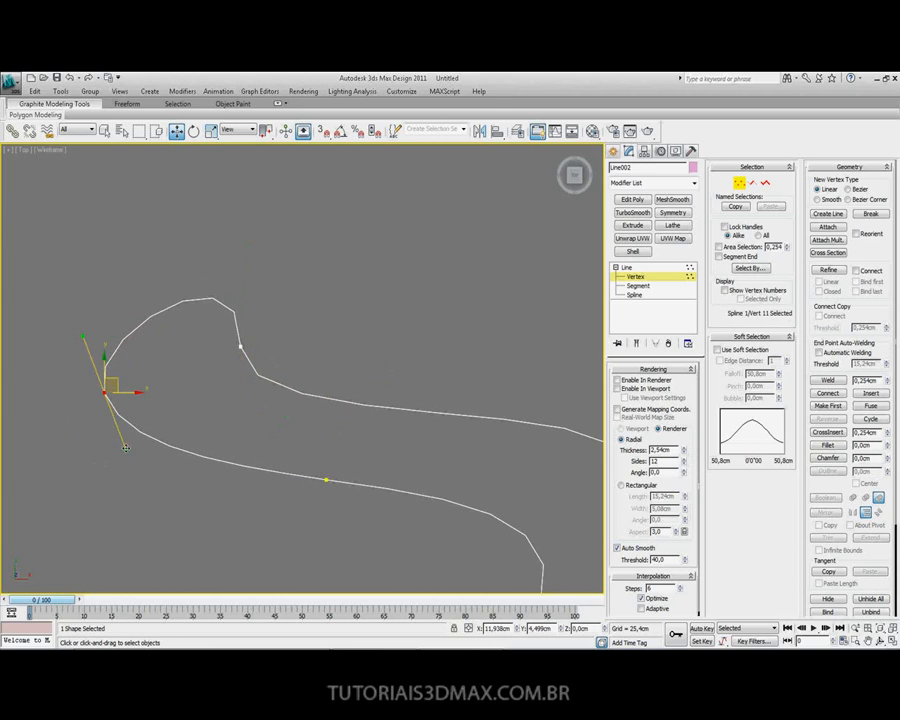
right_click(105, 393)
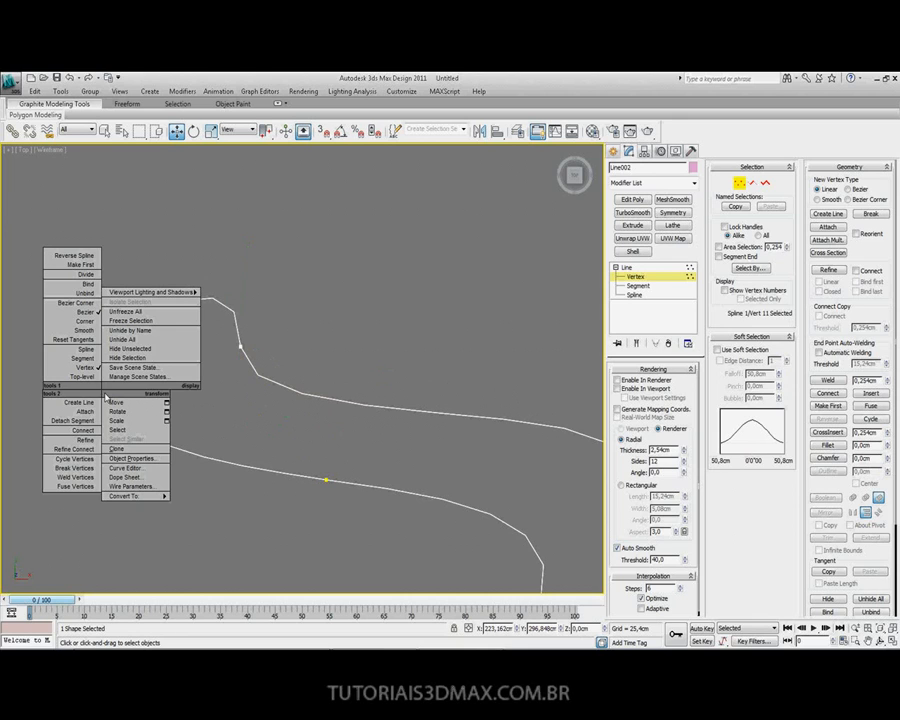
left_click(85, 313)
left_click_drag(125, 449, 151, 489)
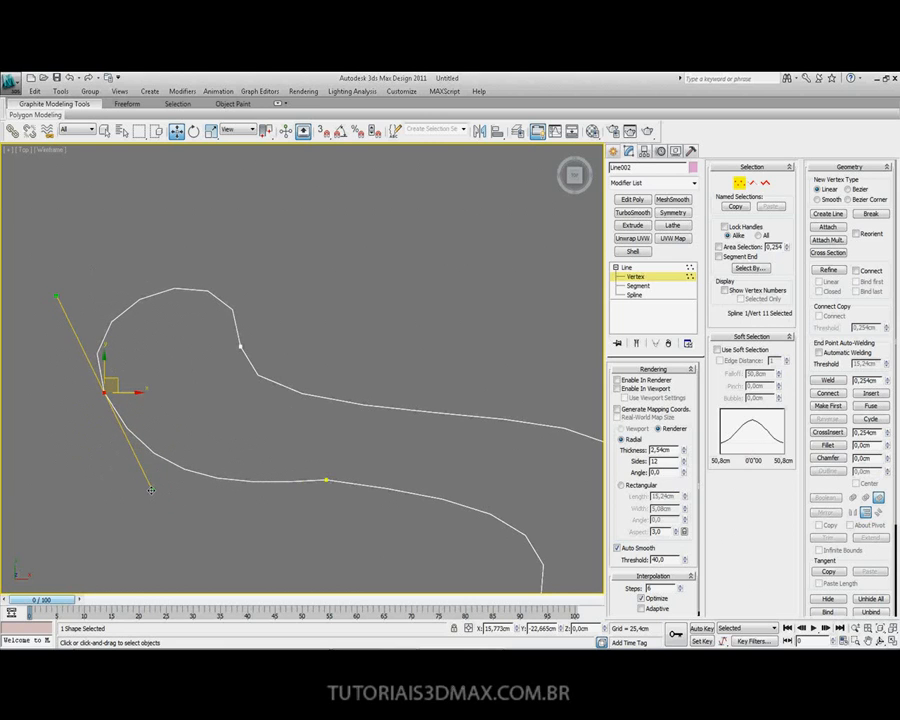
Step: Keep the upper-edge vertex as Bezier Corner and shift only its lower handle slightly outward
left_click(239, 347)
right_click(240, 349)
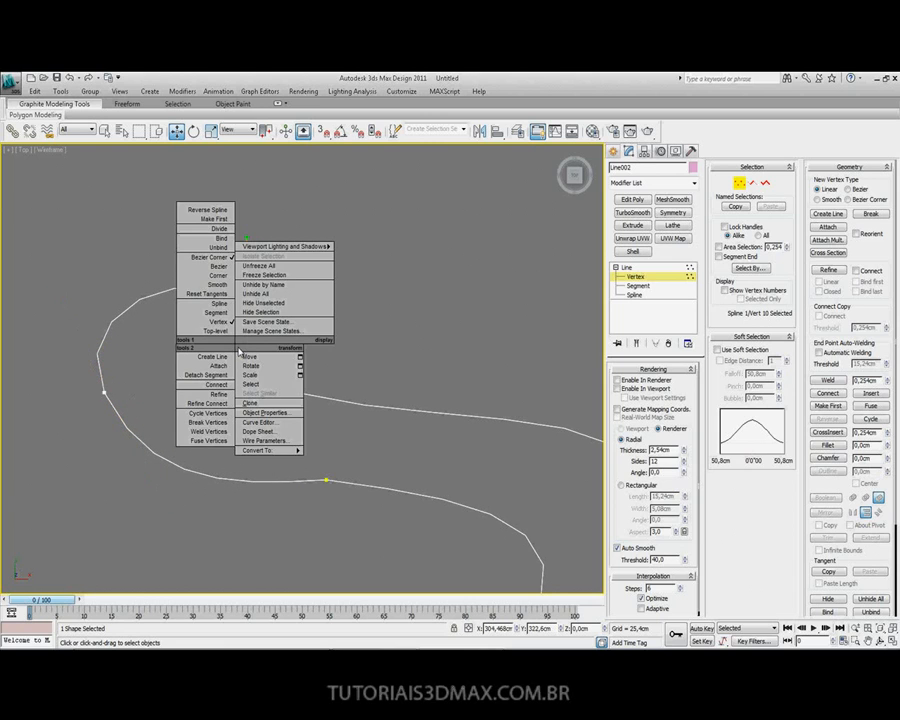
left_click(391, 358)
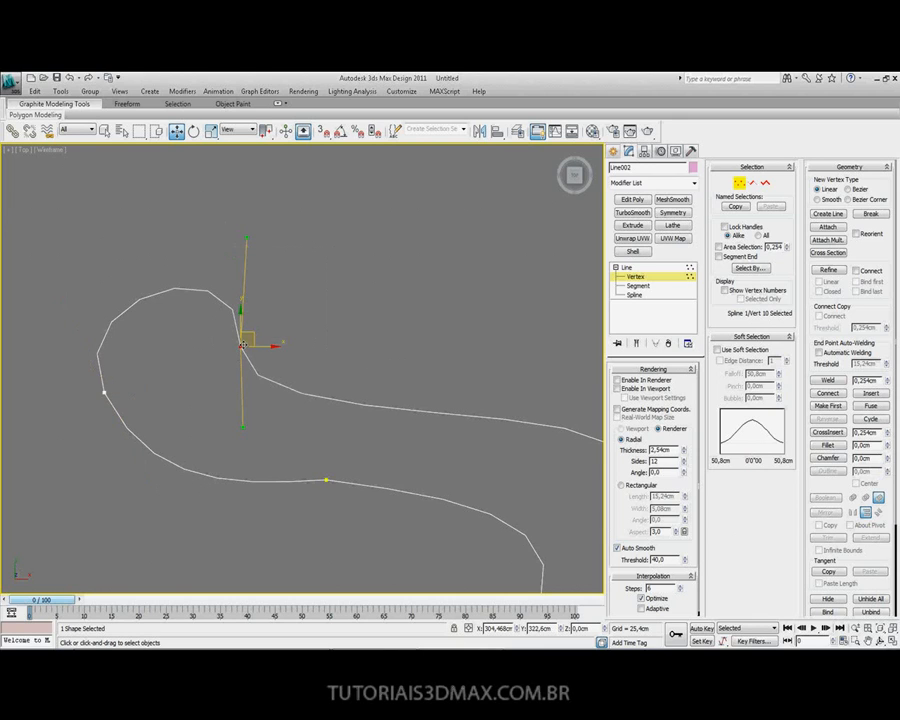
right_click(241, 346)
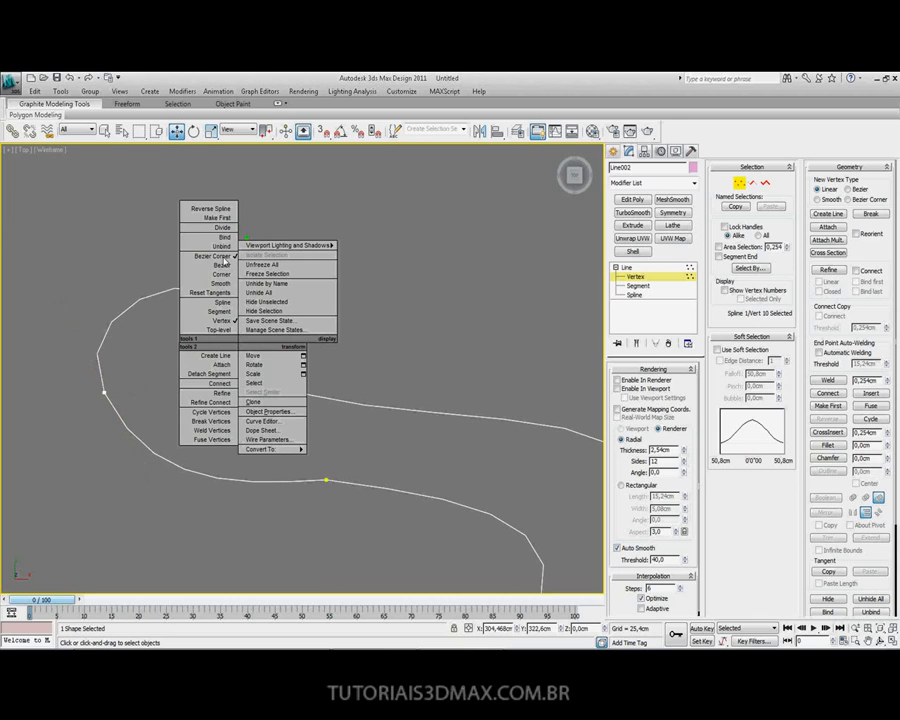
left_click(221, 263)
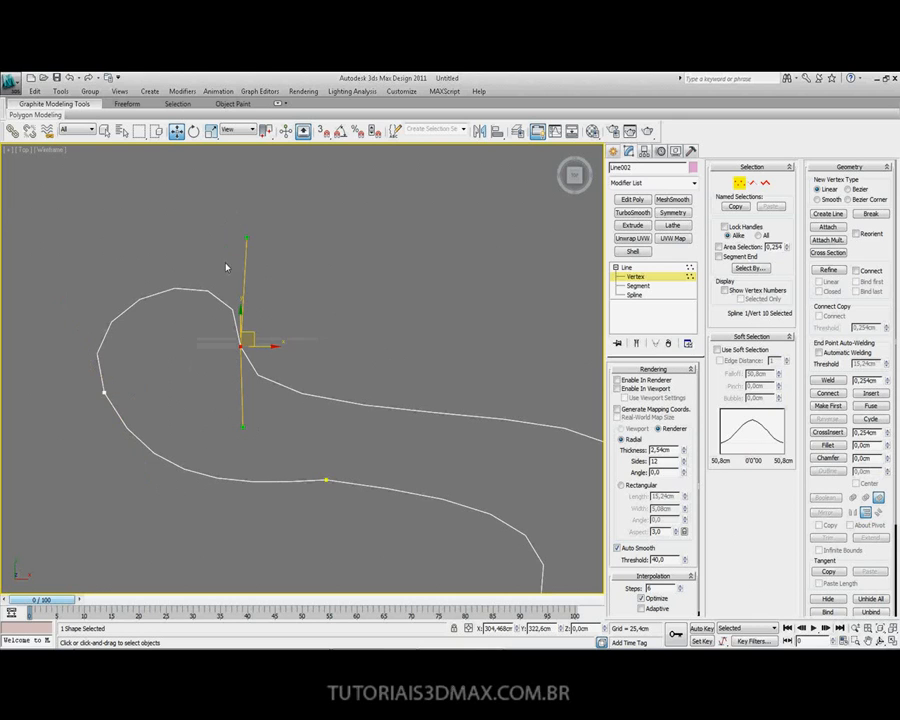
mouse_move(242, 427)
left_mouse_down()
mouse_move(248, 345)
mouse_move(340, 380)
mouse_move(190, 401)
mouse_move(205, 415)
mouse_move(232, 400)
mouse_move(230, 436)
left_mouse_up()
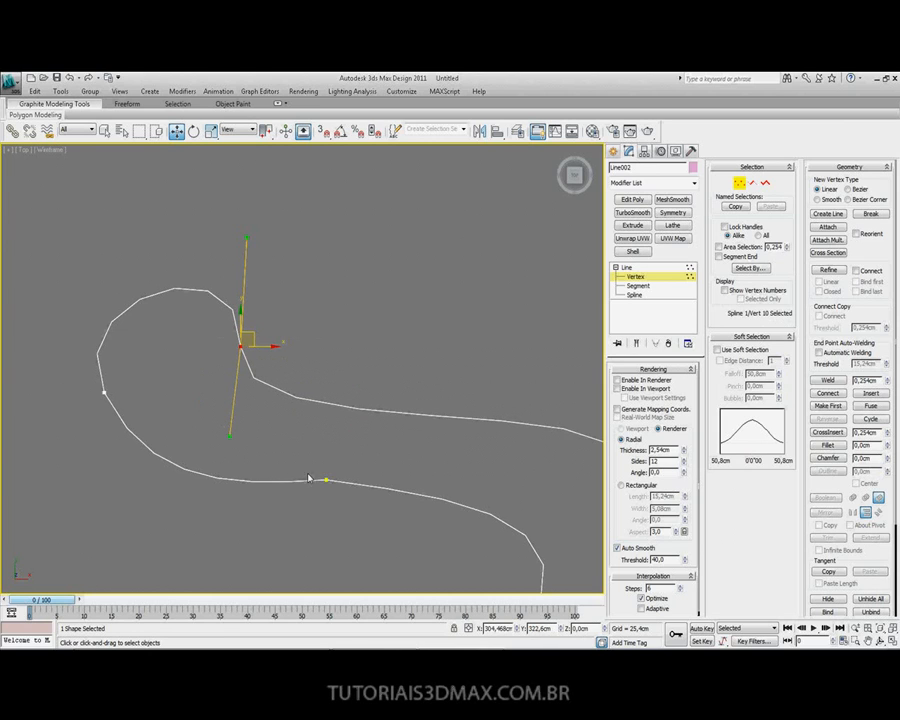
Step: Convert the curve's starting vertex on the lower edge to Smooth
middle_click_drag(262, 411, 221, 355)
left_click(284, 423)
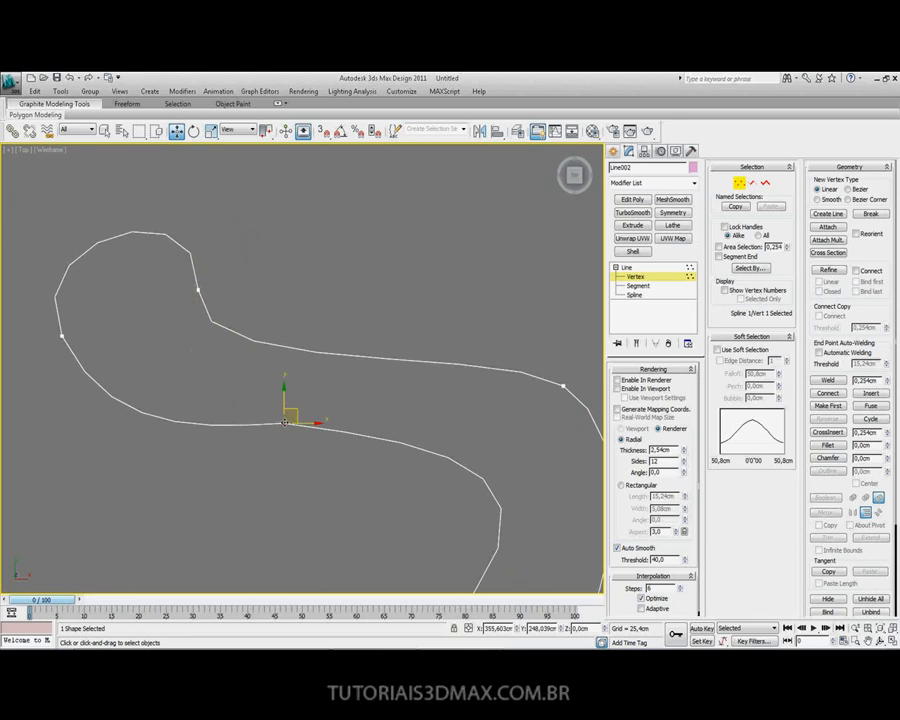
right_click(286, 423)
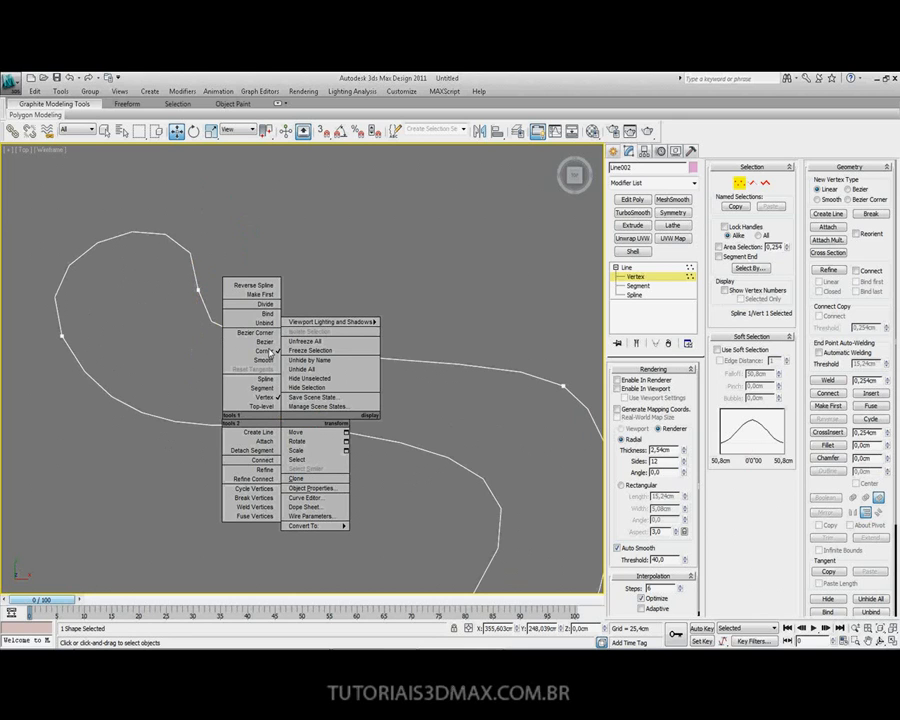
left_click(267, 364)
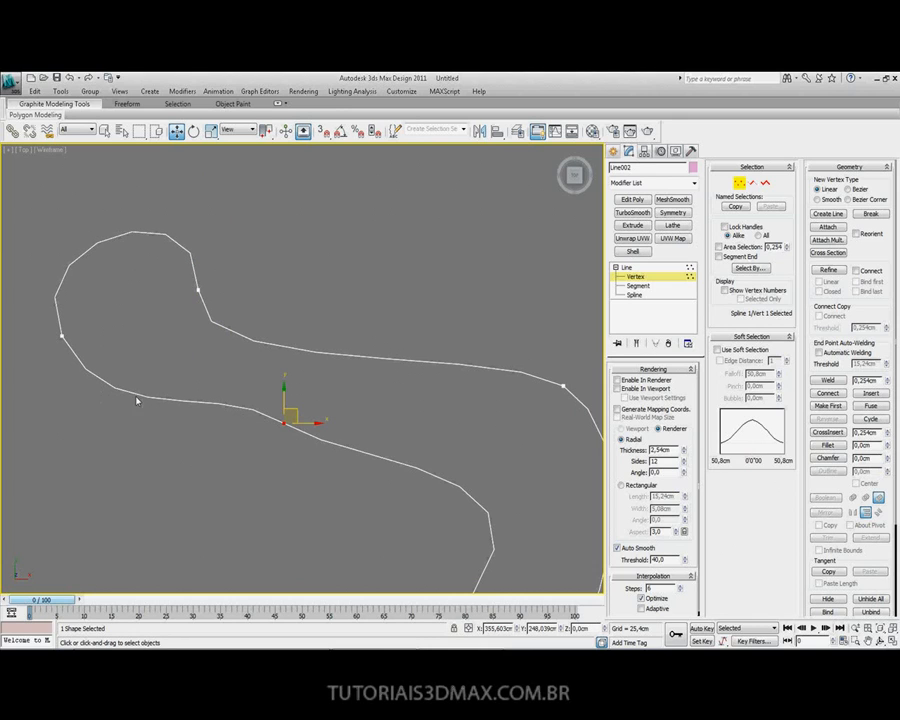
middle_click_drag(352, 410, 334, 305)
scroll(334, 307, "down", 2)
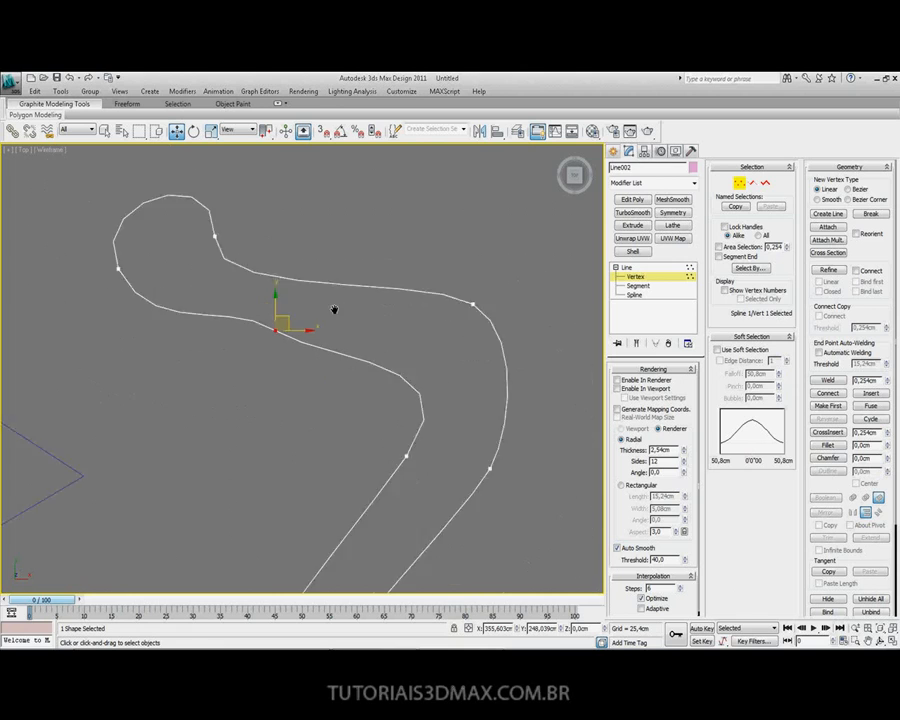
Step: Convert the starting vertex back to Corner and move it slightly up along the lower edge
scroll(282, 341, "up", 2)
middle_click_drag(282, 341, 302, 426)
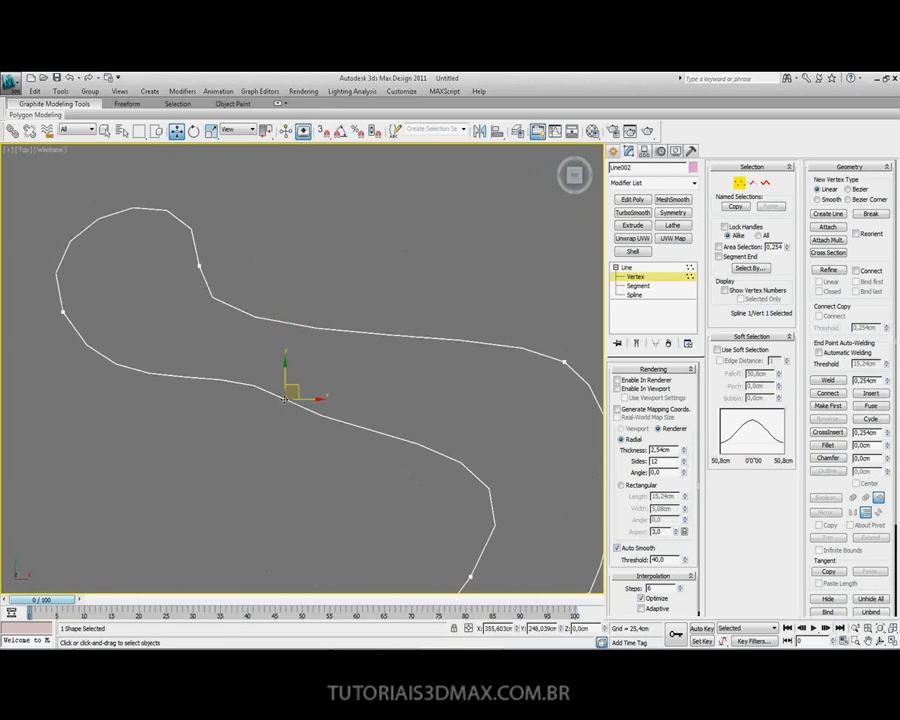
right_click(284, 400)
left_click(268, 338)
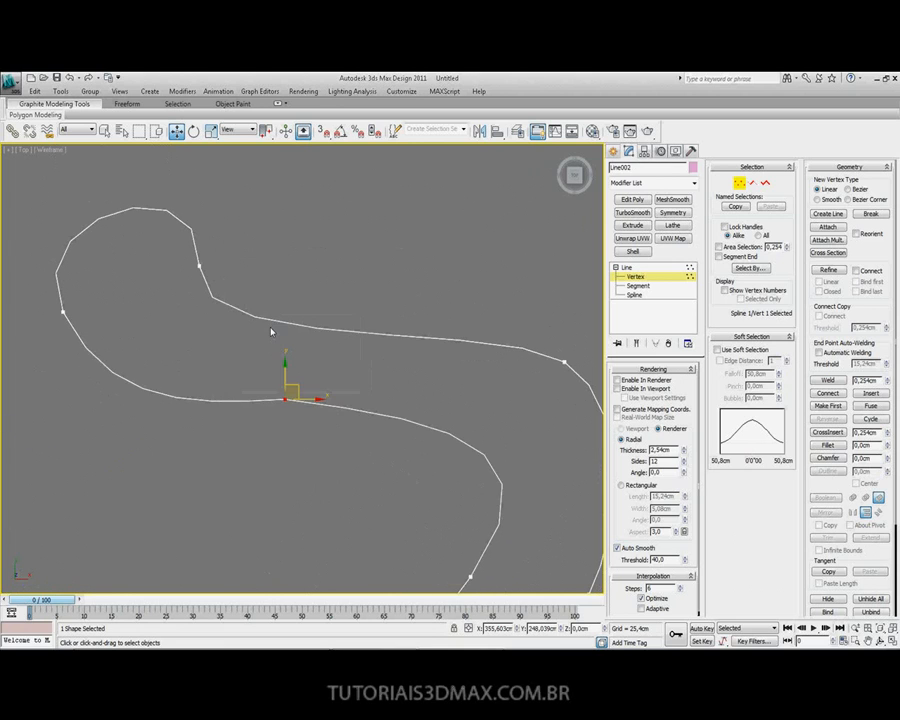
mouse_move(295, 388)
left_mouse_down()
mouse_move(210, 352)
mouse_move(172, 310)
mouse_move(260, 368)
mouse_move(305, 380)
left_mouse_up()
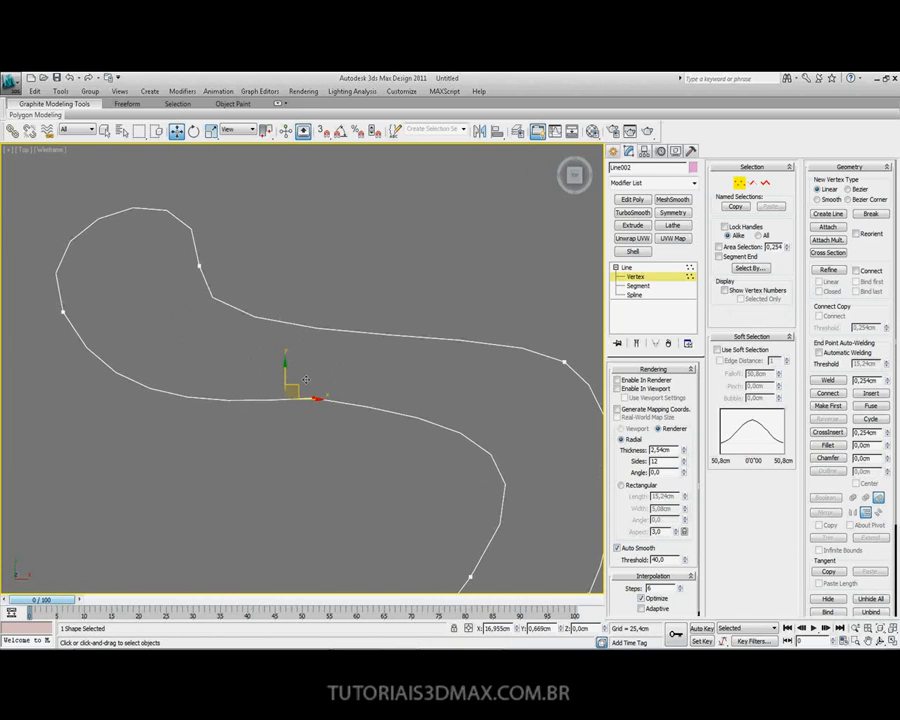
Step: Convert the starting vertex to Bezier and rotate its linked handles to slope down toward the inner bend
right_click(293, 390)
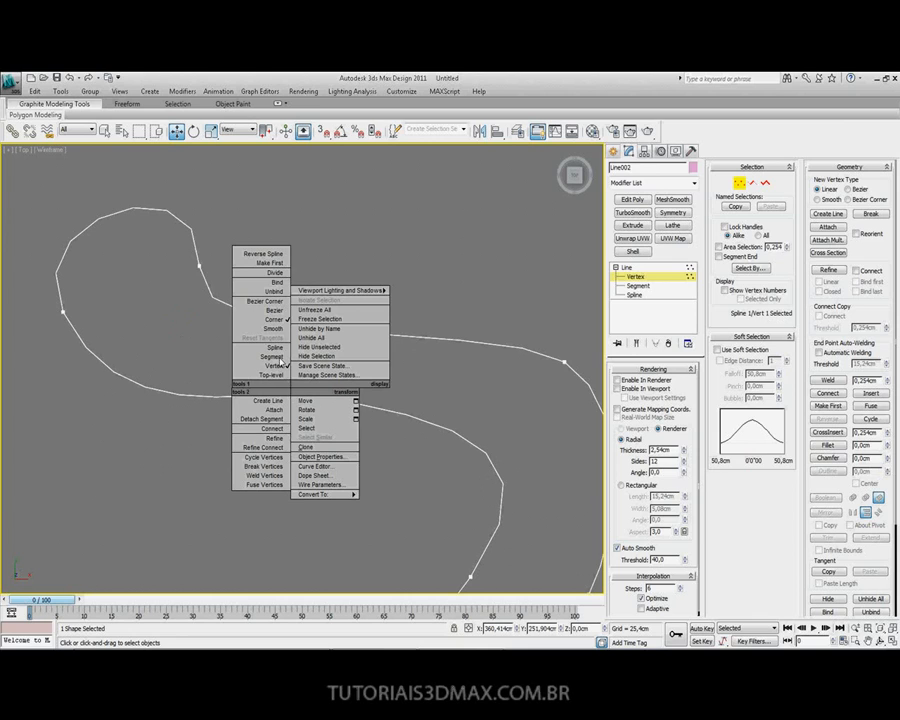
left_click(282, 312)
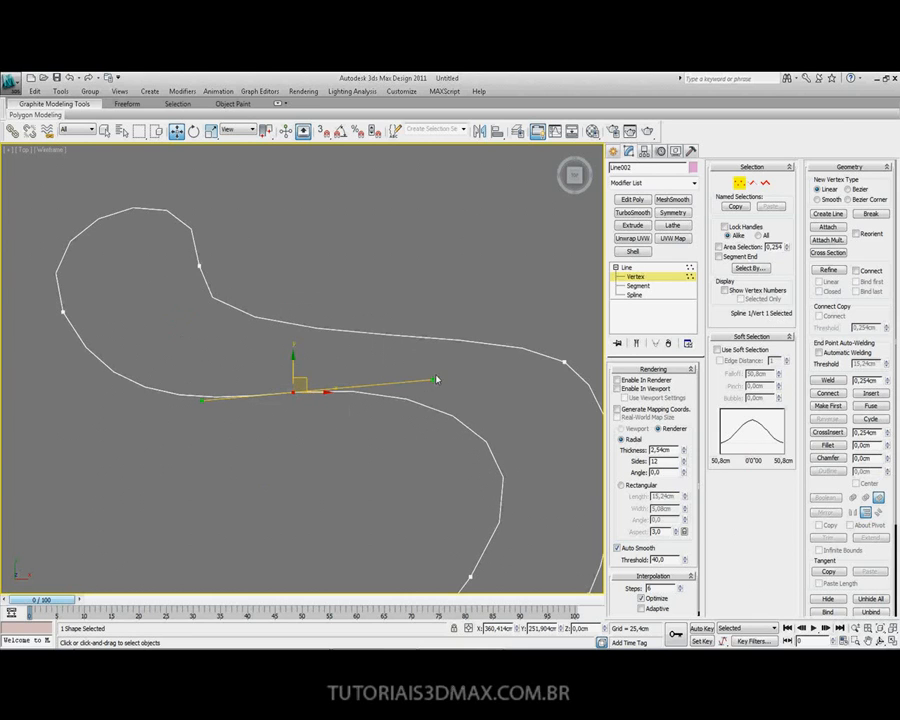
left_click_drag(432, 380, 446, 443)
Step: Convert the starting vertex to Bezier Corner, shorten its two handles independently, and move the vertex slightly down
right_click(295, 391)
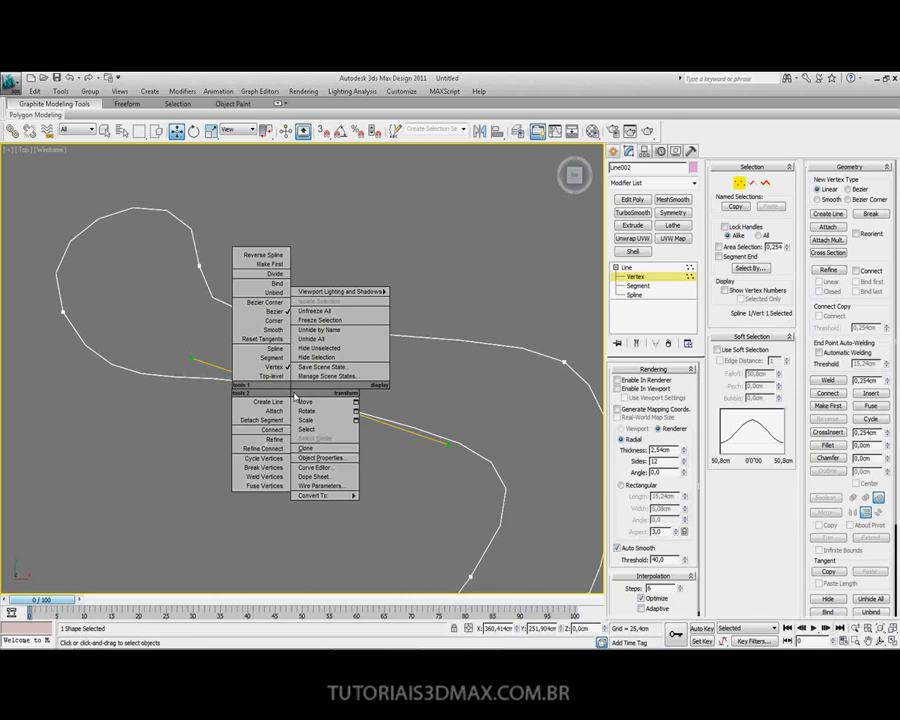
left_click(272, 311)
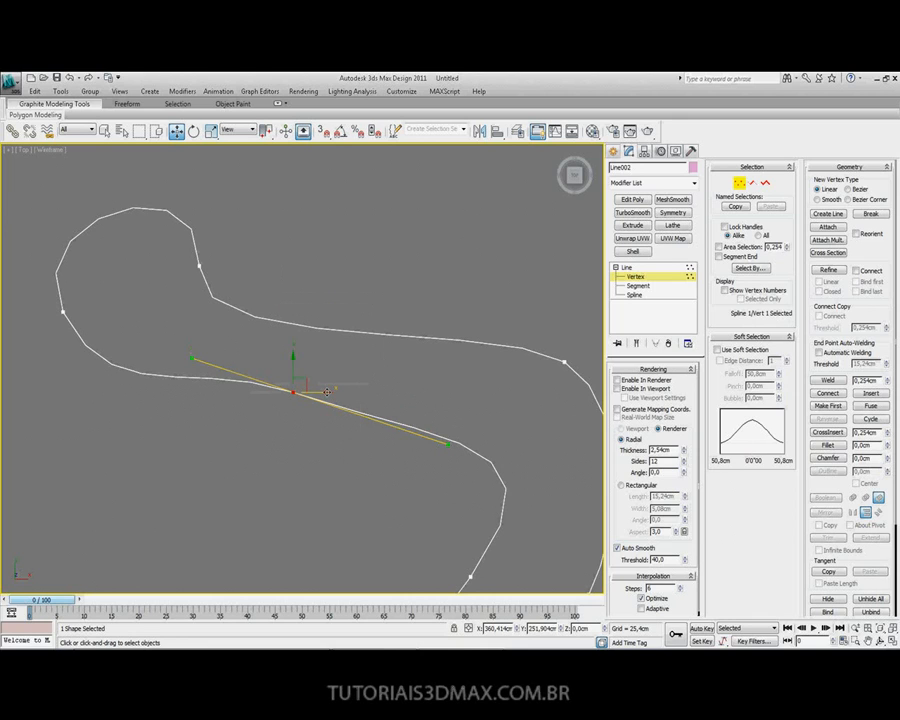
left_click_drag(445, 436, 370, 408)
left_click_drag(188, 364, 235, 365)
left_click(263, 496)
mouse_move(293, 391)
left_mouse_down()
mouse_move(285, 420)
mouse_move(288, 408)
left_mouse_up()
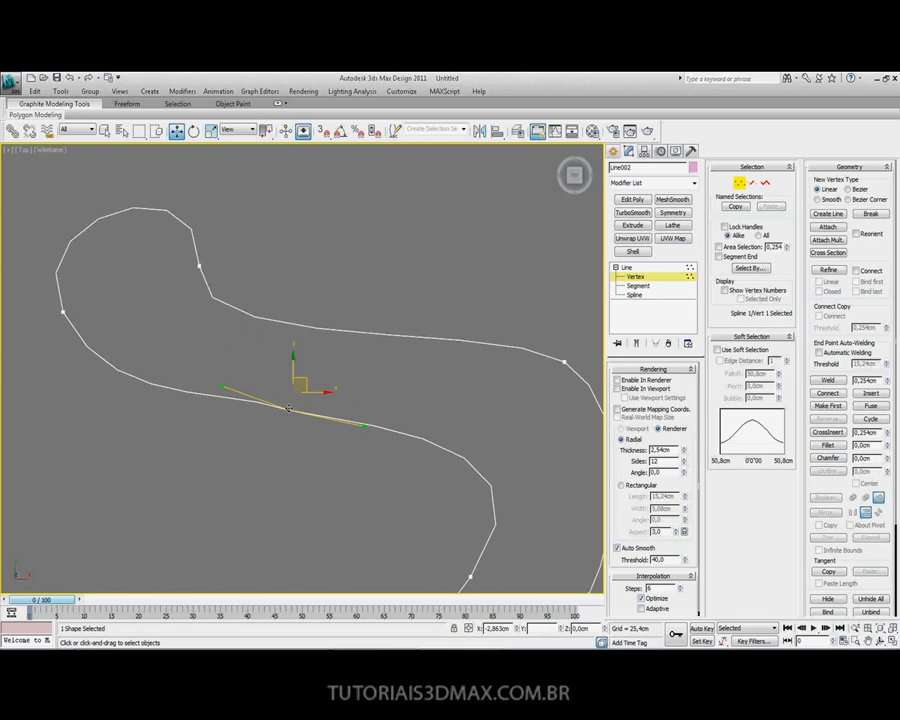
Step: Shorten the right-hand Bezier Corner handle of the curve's starting vertex on the lower edge
left_click_drag(363, 427, 327, 427)
middle_click_drag(245, 426, 265, 287)
scroll(236, 426, "down", 3)
scroll(269, 297, "down", 2)
middle_click_drag(297, 348, 251, 353)
scroll(270, 340, "down", 2)
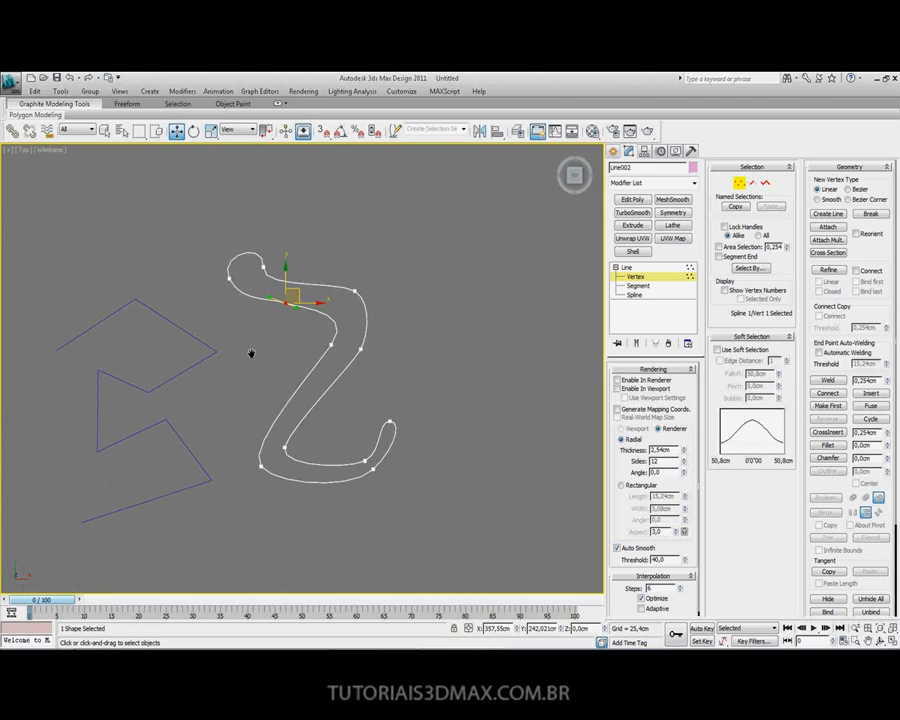
middle_click_drag(274, 298, 352, 263)
middle_click_drag(257, 331, 293, 317)
Step: Leave vertex editing on the closed curve and select the open zigzag line instead
left_click(155, 261)
left_click_drag(152, 258, 236, 341)
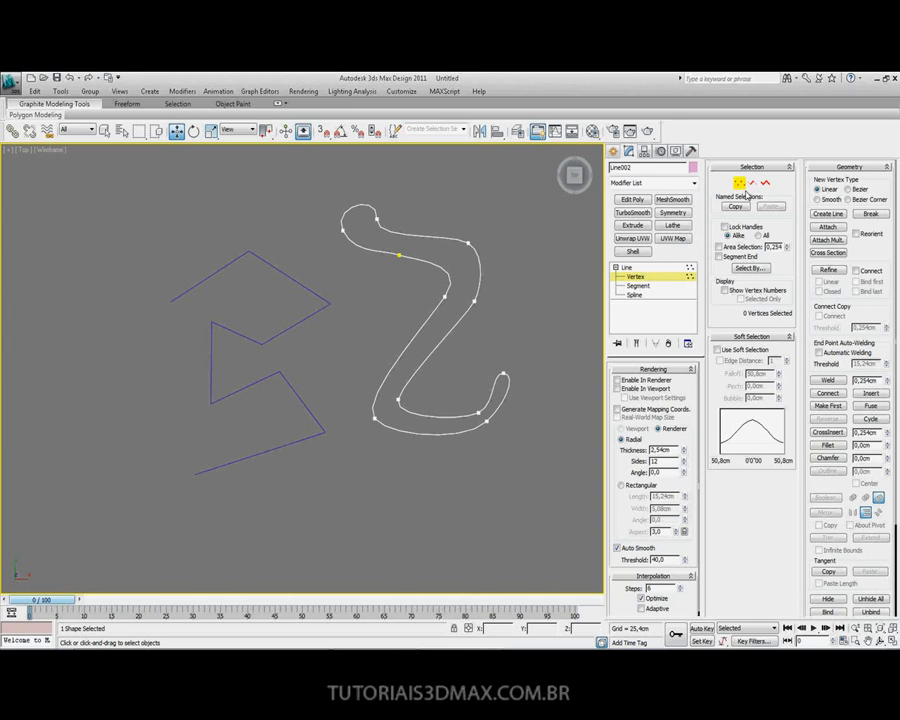
left_click(739, 183)
left_click(340, 313)
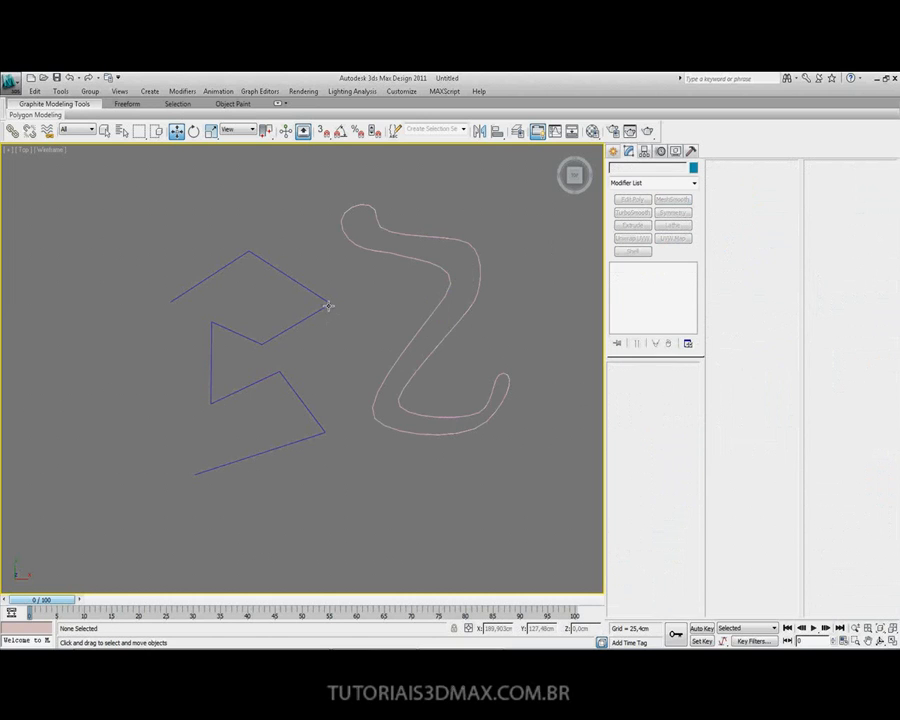
left_click(330, 305)
scroll(281, 313, "up", 3)
middle_click_drag(281, 313, 359, 367)
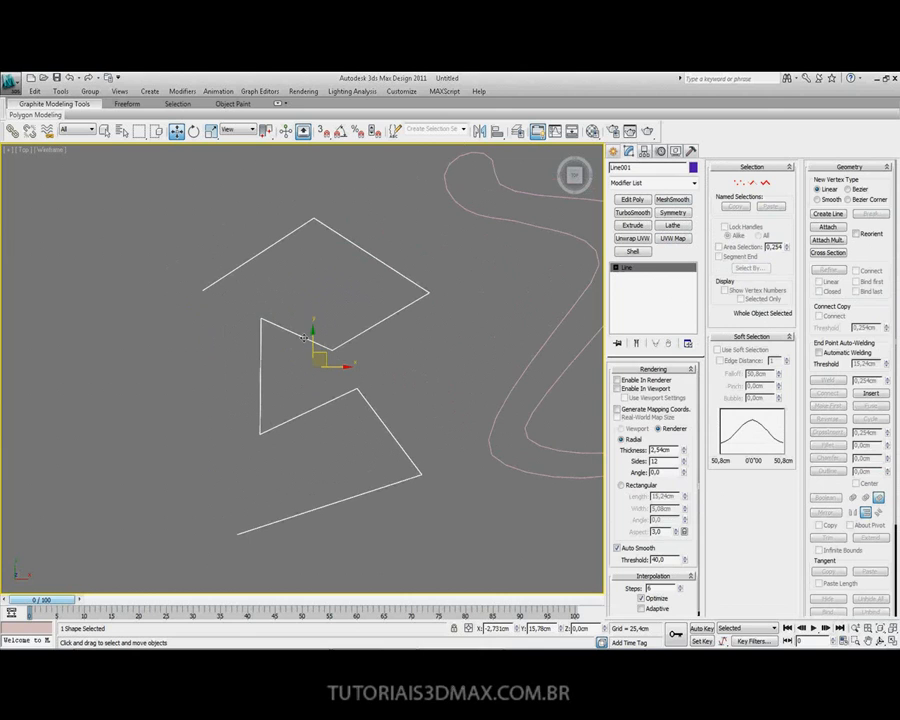
Step: Expand the zigzag line's sub-object list and cycle through its Vertex, Segment and Spline levels
left_click(615, 268)
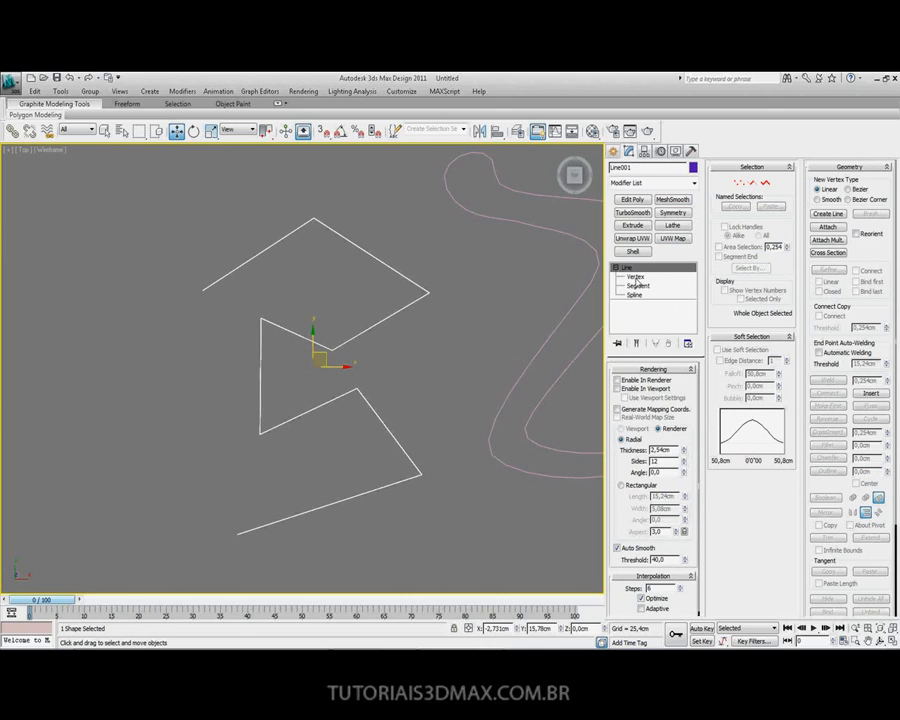
key("1")
key("2")
key("3")
left_click(752, 184)
left_click(739, 183)
left_click(752, 183)
left_click(765, 183)
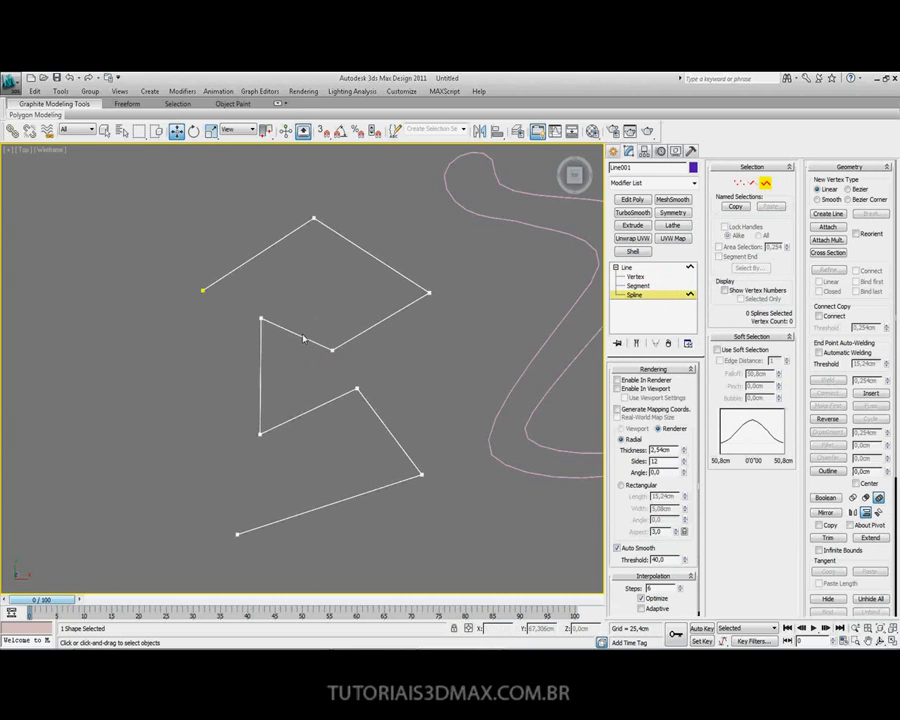
left_click(636, 277)
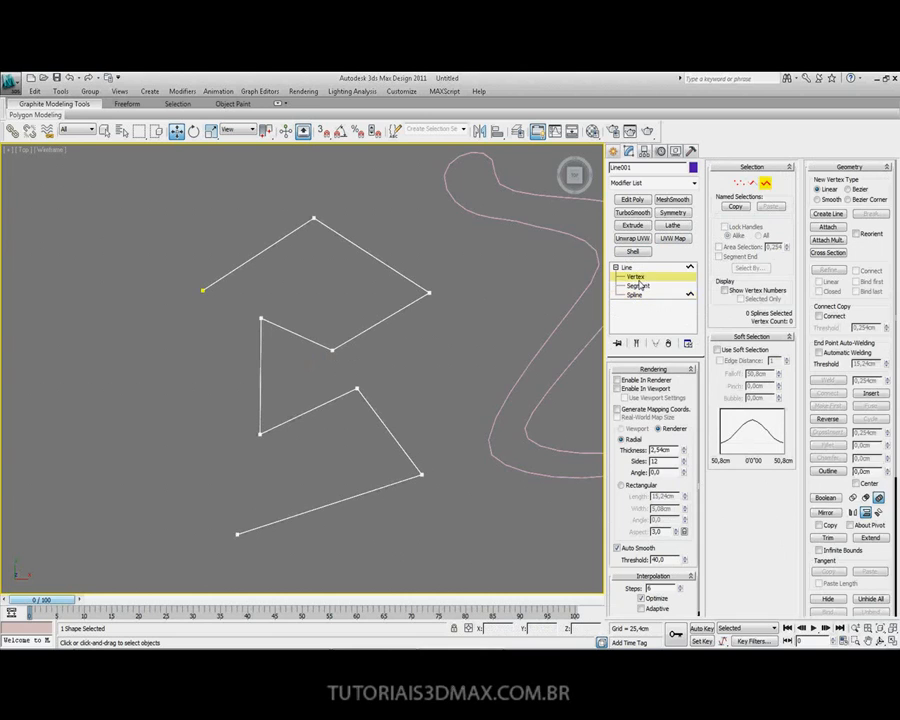
Step: Enter the zigzag line's Segment level and select its individual segments one after another
left_click(640, 287)
middle_click_drag(219, 273, 209, 285)
left_click(233, 278)
left_click(370, 272)
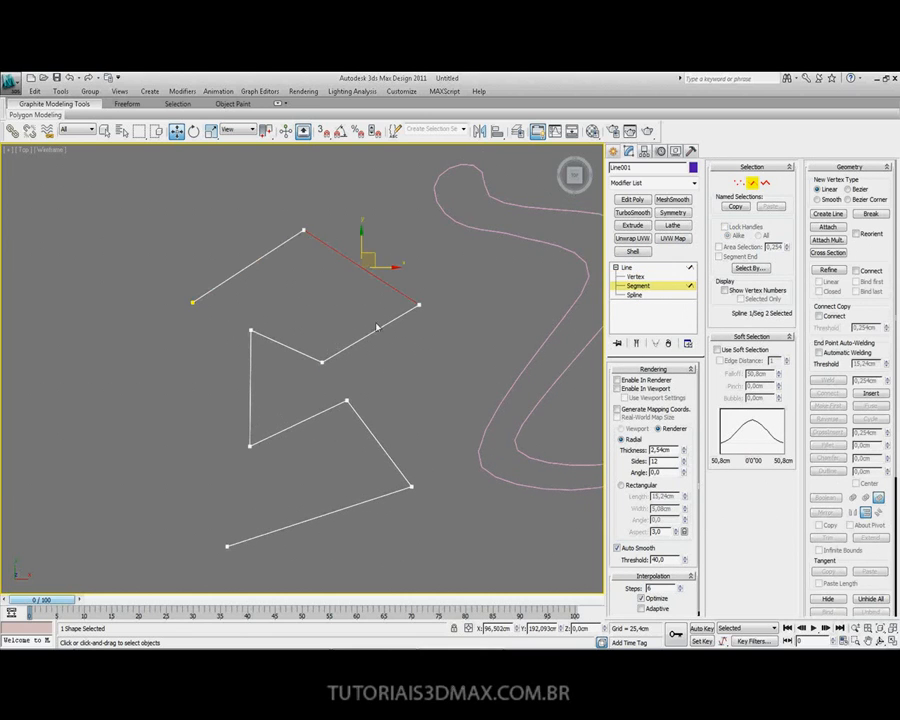
left_click(375, 329)
left_click(250, 382)
left_click(300, 422)
left_click(366, 428)
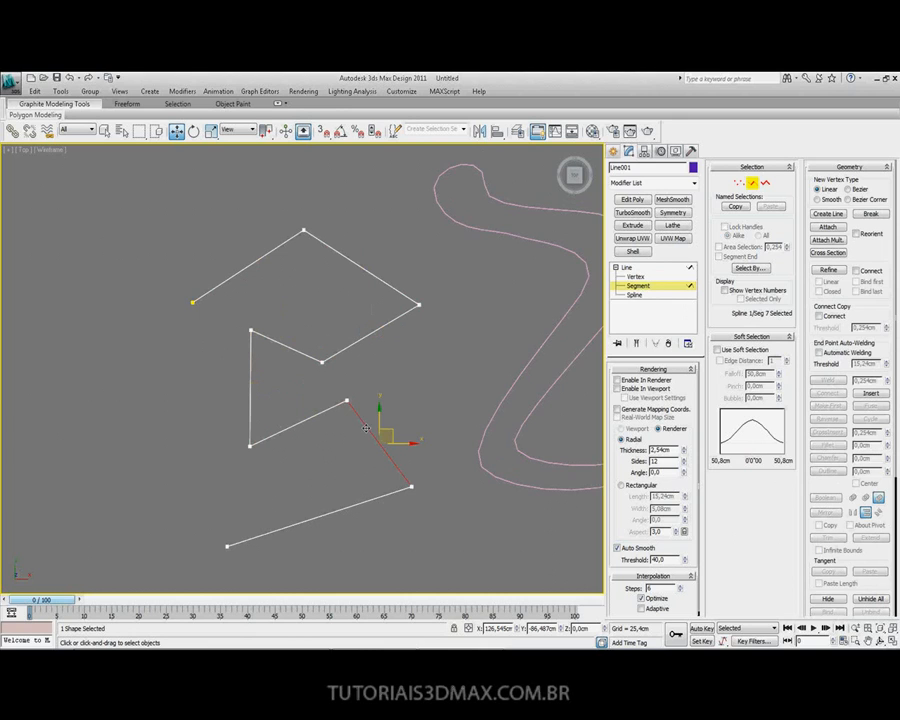
left_click(357, 506)
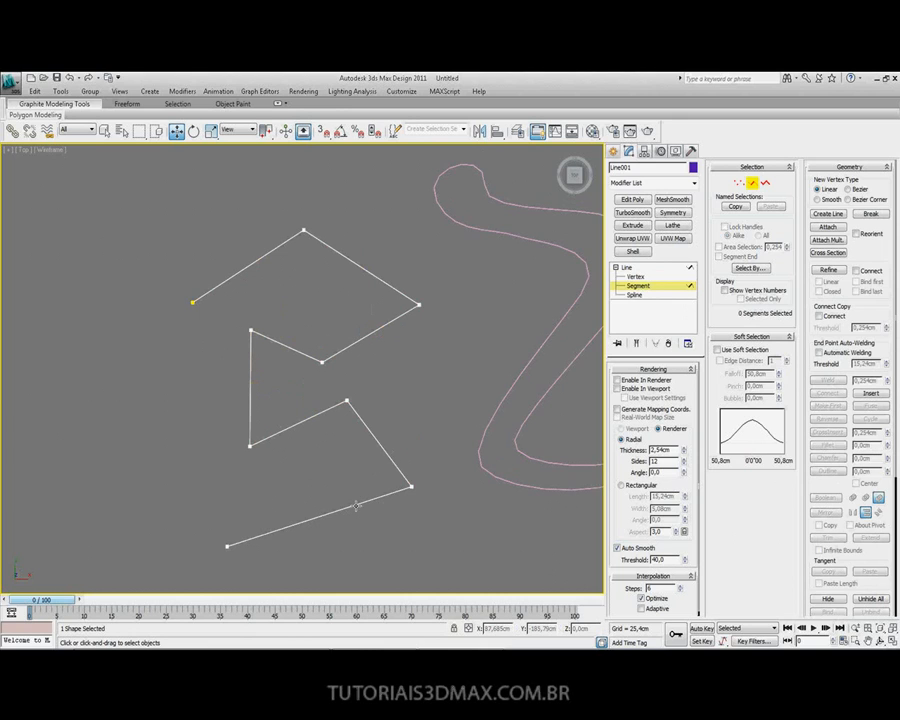
left_click(384, 451)
Step: Move the zigzag's first segment up and to the right, and its second segment inward to the left
middle_click_drag(257, 284, 244, 316)
left_click(246, 291)
left_click_drag(246, 291, 295, 254)
left_click(391, 299)
left_click_drag(384, 279, 363, 287)
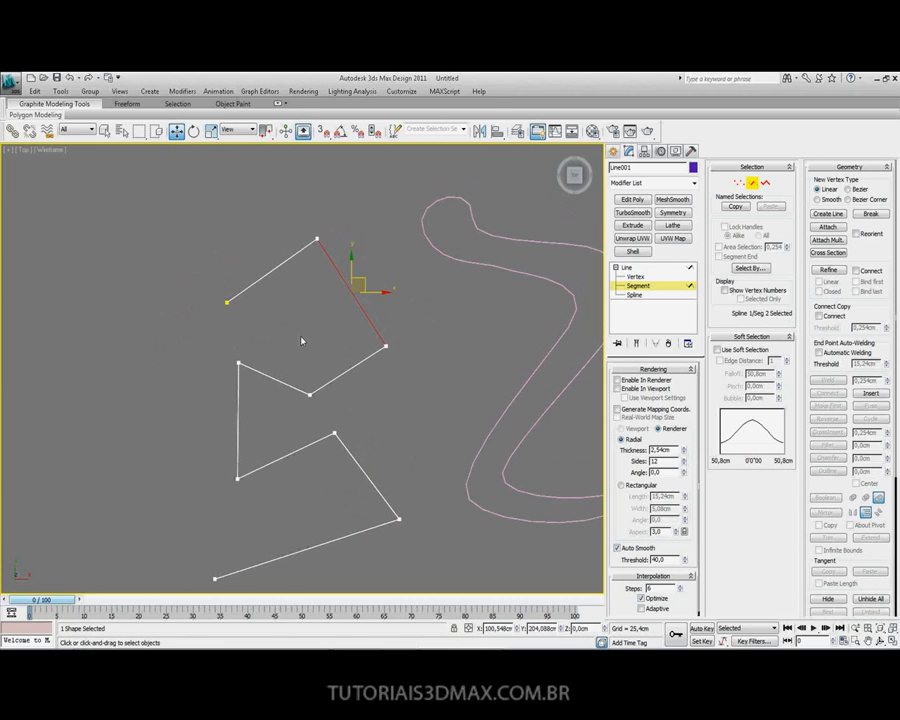
Step: Shift the zigzag's short middle and vertical segments slightly, move its lower diagonal up and left, and lower its last segment
left_click(273, 379)
mouse_move(286, 362)
left_mouse_down()
mouse_move(238, 363)
mouse_move(286, 368)
left_mouse_up()
left_click(237, 420)
mouse_move(259, 423)
left_mouse_down()
mouse_move(190, 423)
mouse_move(257, 423)
left_mouse_up()
left_click(352, 457)
left_click_drag(352, 457, 331, 445)
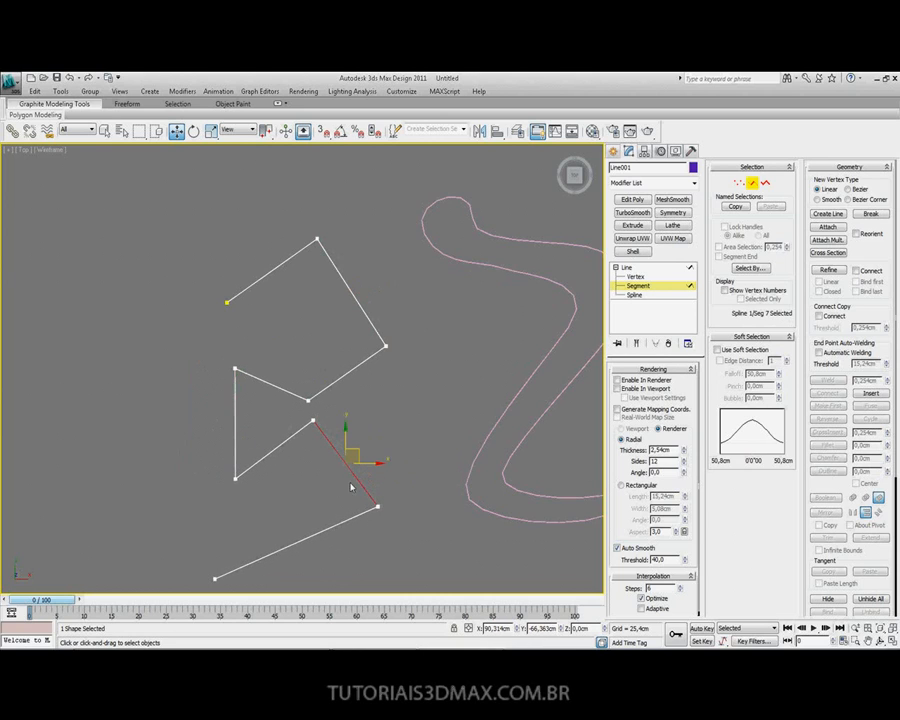
left_click(336, 524)
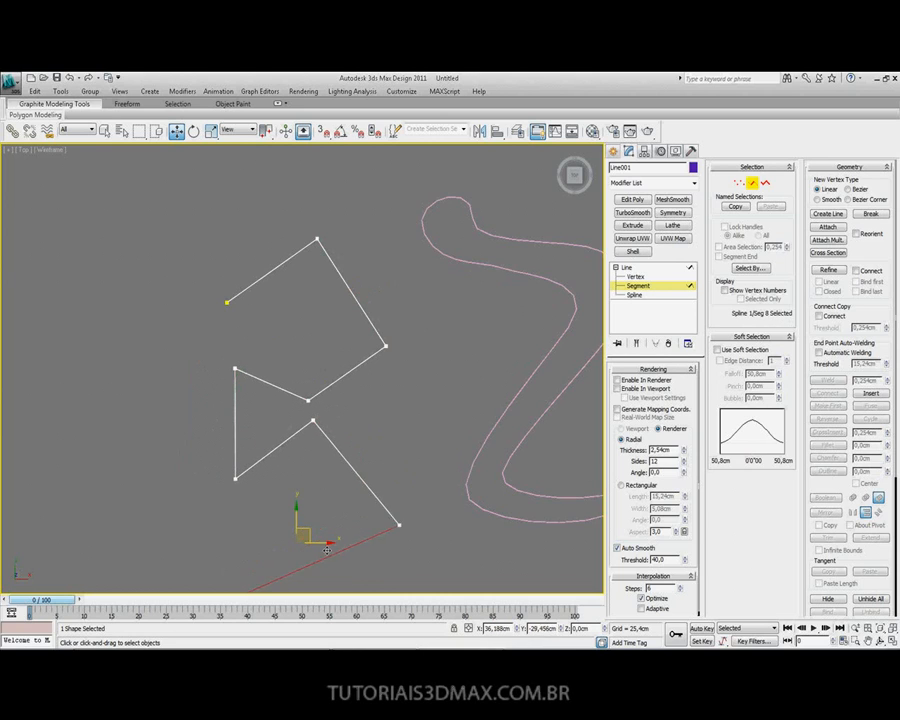
Step: Switch from the Top view to a maximized Perspective view and hide its grid
middle_click_drag(325, 460, 273, 345)
scroll(235, 365, "down", 3)
scroll(241, 365, "down", 3)
scroll(221, 367, "up", 3)
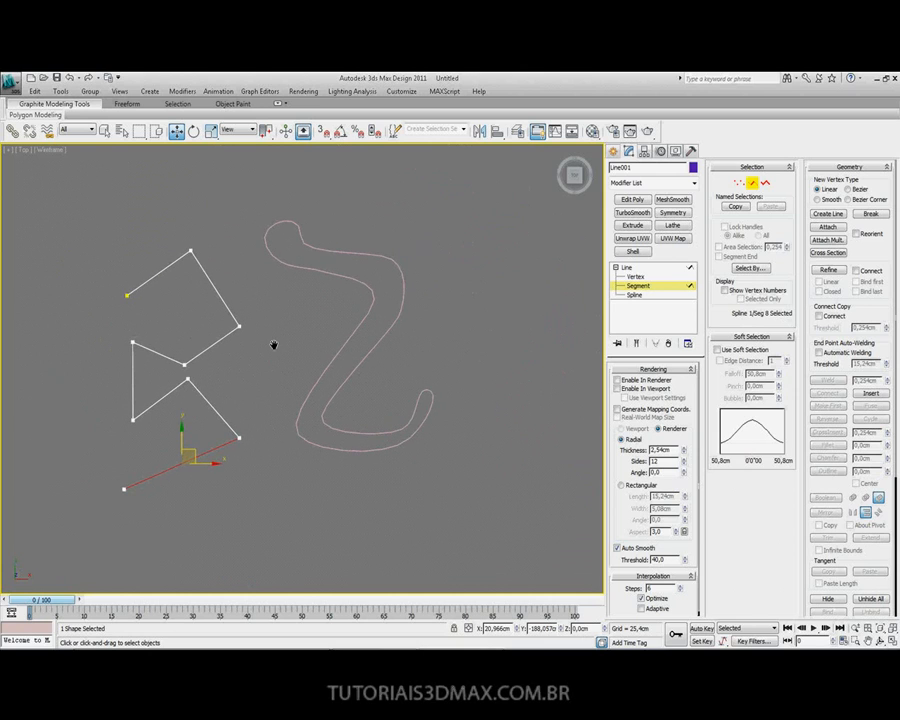
key("alt+w")
middle_click(479, 450)
scroll(478, 448, "down", 2)
middle_click_drag(478, 448, 422, 432)
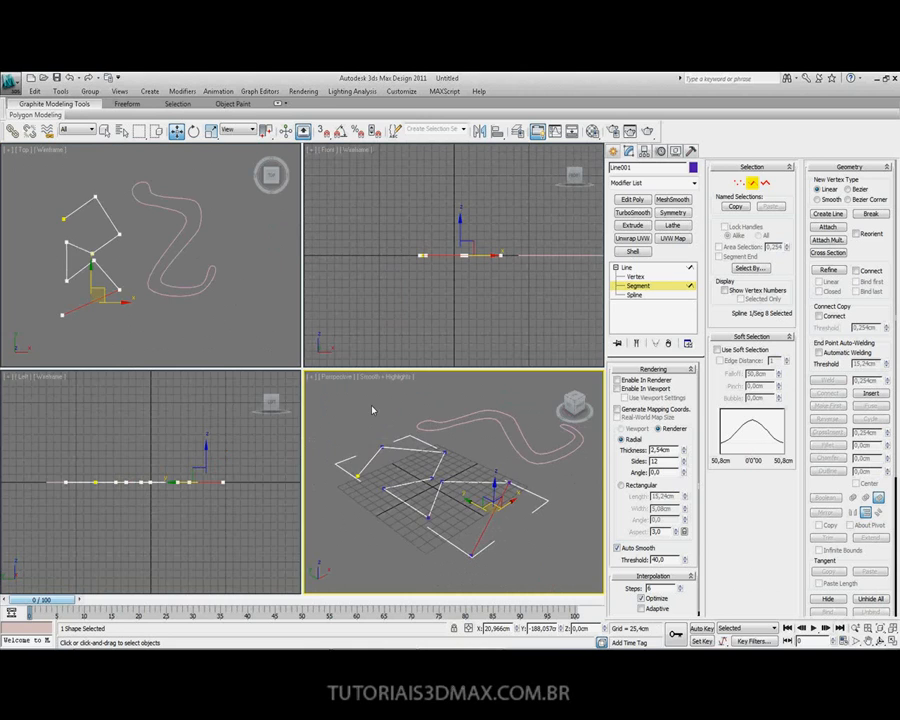
key("alt+w")
key("g")
scroll(290, 388, "down", 6)
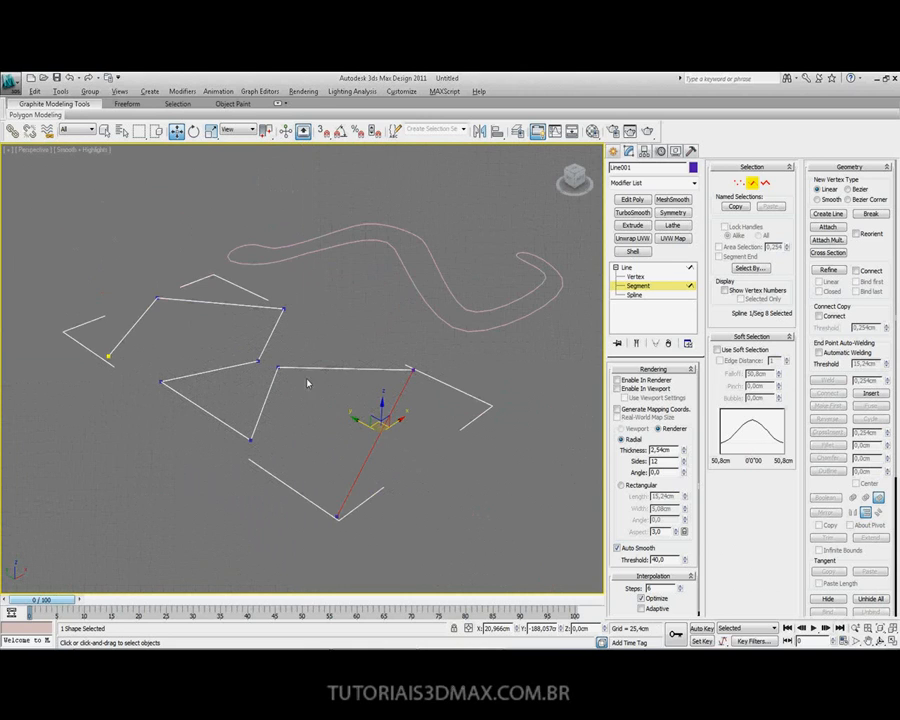
Step: Deselect the last segment, leave the zigzag line's segment editing and clear the object selection
scroll(287, 390, "up", 3)
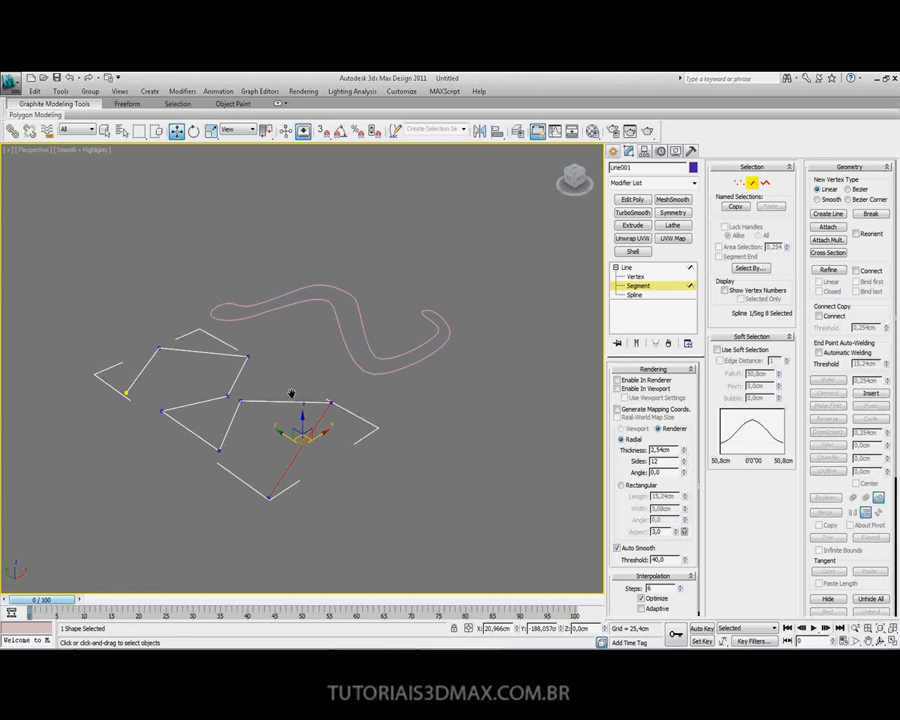
left_click(308, 362)
scroll(375, 320, "down", 3)
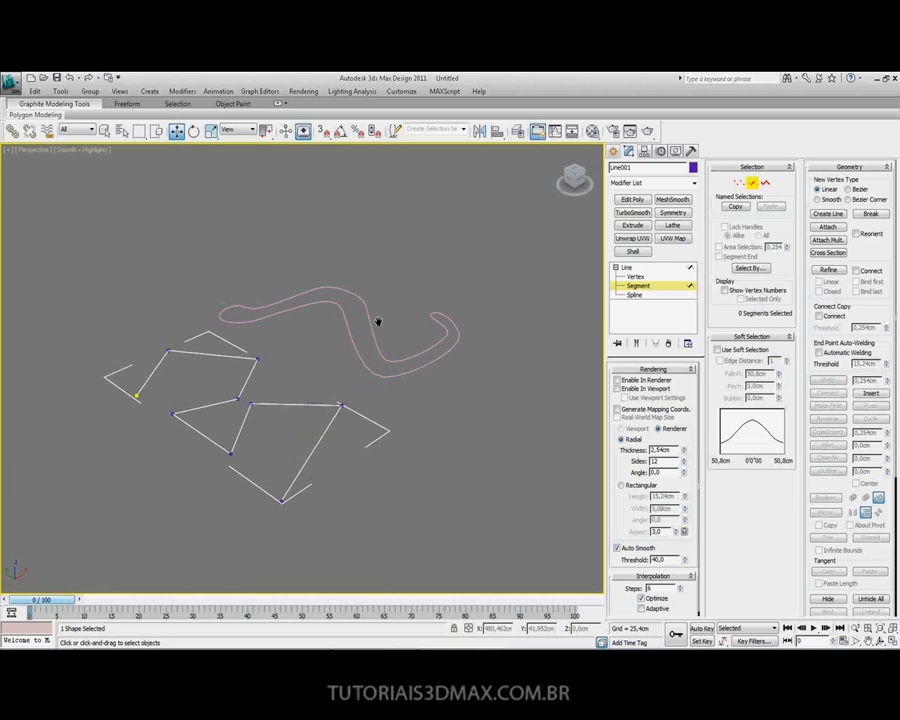
middle_click_drag(294, 361, 288, 392)
key("alt+z")
left_click_drag(289, 394, 290, 376)
middle_click_drag(290, 376, 213, 348)
middle_click_drag(307, 346, 326, 357, "alt")
right_click(389, 328)
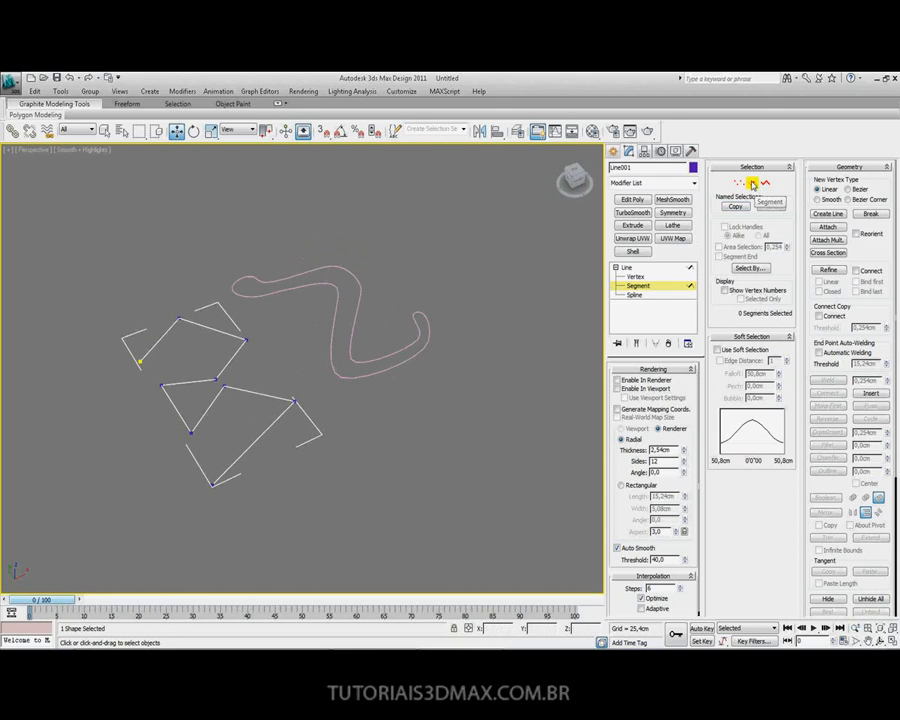
left_click(754, 184)
left_click(306, 406)
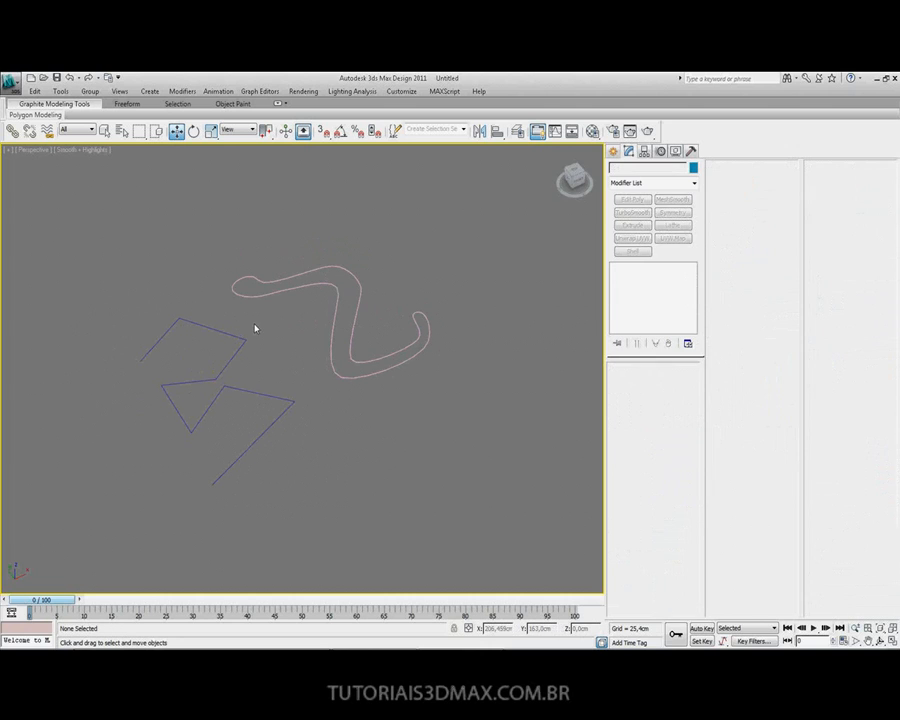
Step: Select the closed curved line in the Perspective view
left_click_drag(129, 299, 177, 384)
left_click_drag(240, 218, 350, 323)
left_click_drag(92, 282, 185, 368)
middle_click_drag(291, 304, 248, 322)
left_click_drag(344, 270, 380, 307)
Step: Try a Lathe modifier on the closed curved line and remove it from the modifier stack
left_click(693, 185)
type("l")
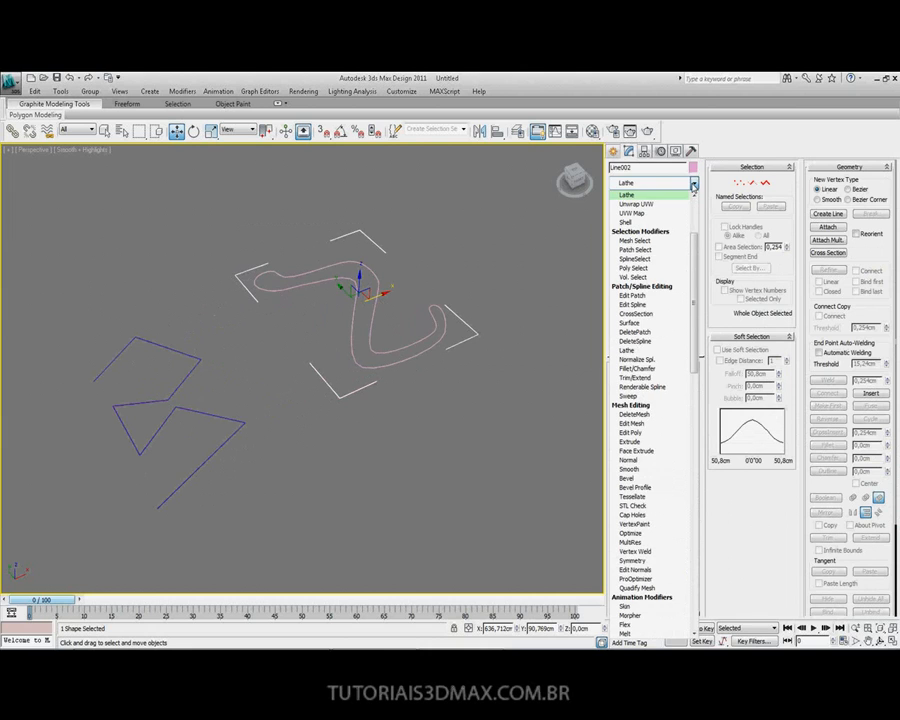
left_click(652, 194)
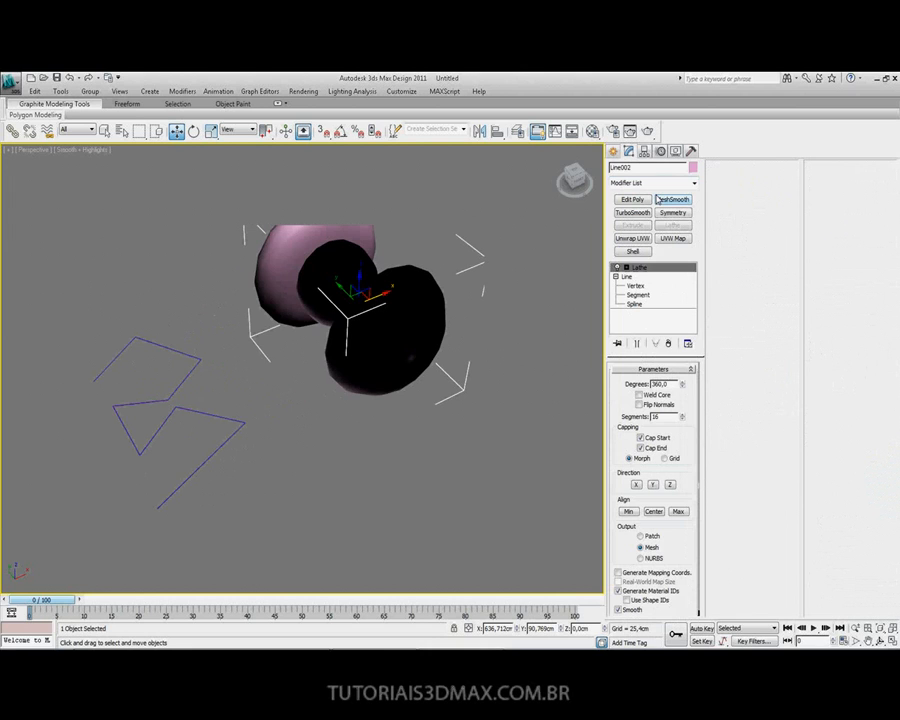
left_click(668, 343)
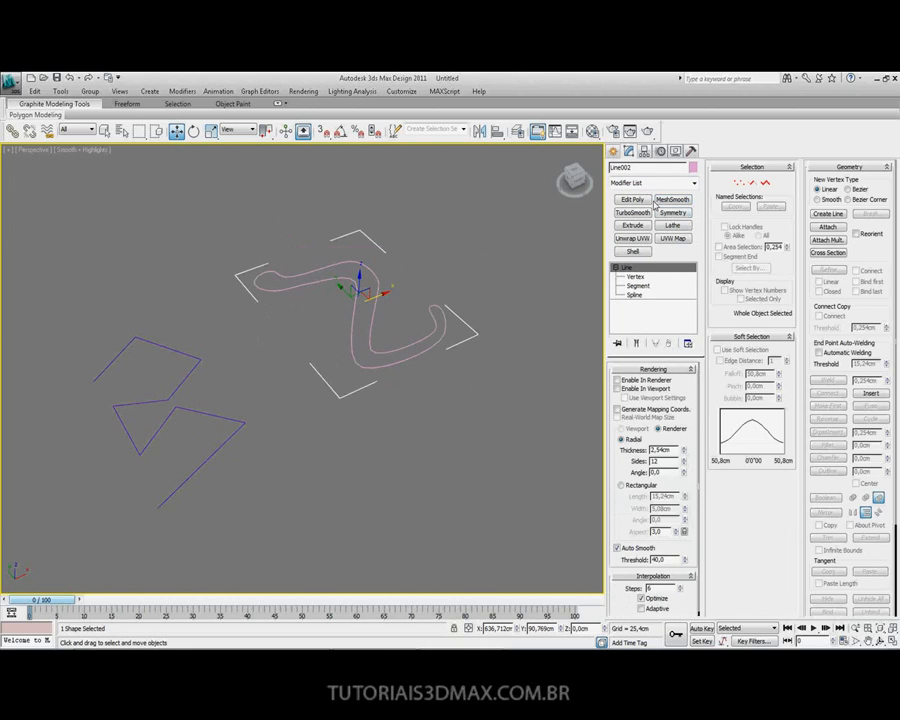
Step: Apply an Extrude modifier to the closed curved line with an amount of 114.3 cm
left_click(649, 183)
type("ex")
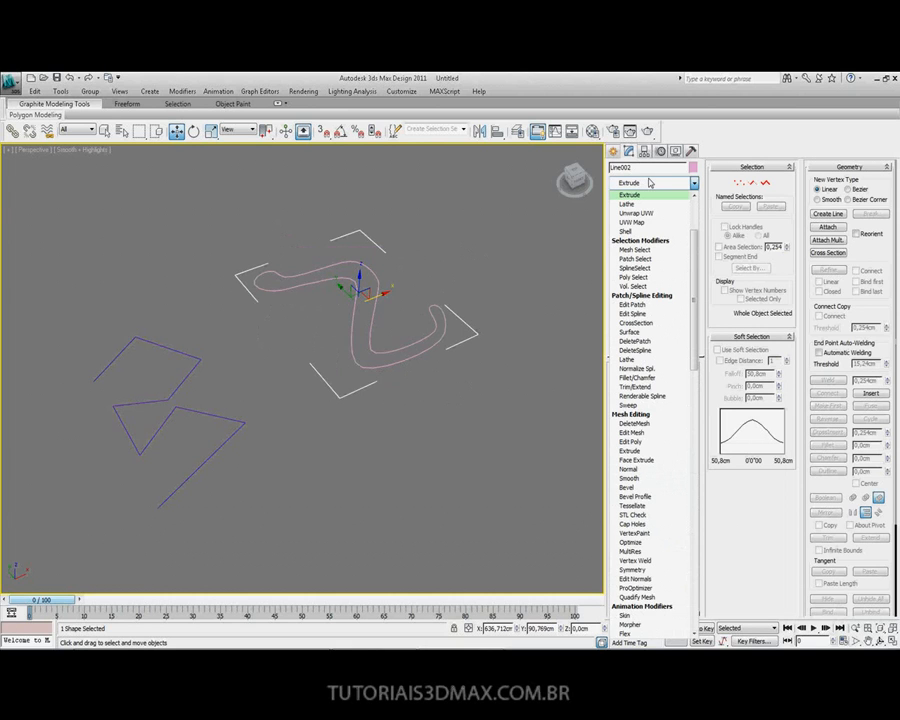
left_click(641, 198)
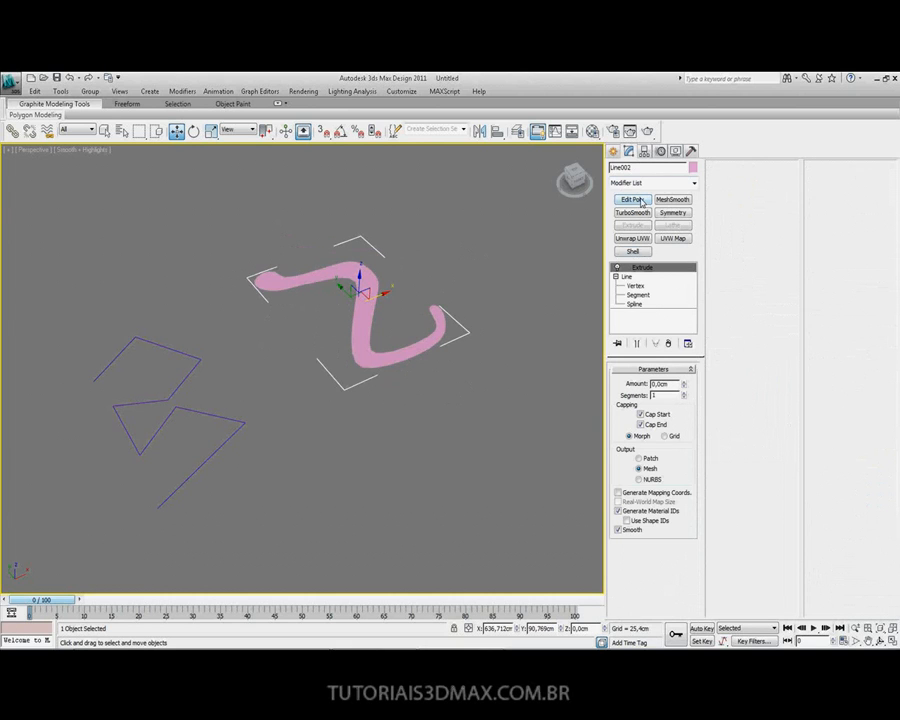
middle_click_drag(335, 331, 316, 374, "alt")
scroll(351, 336, "up", 2)
scroll(318, 372, "up", 2)
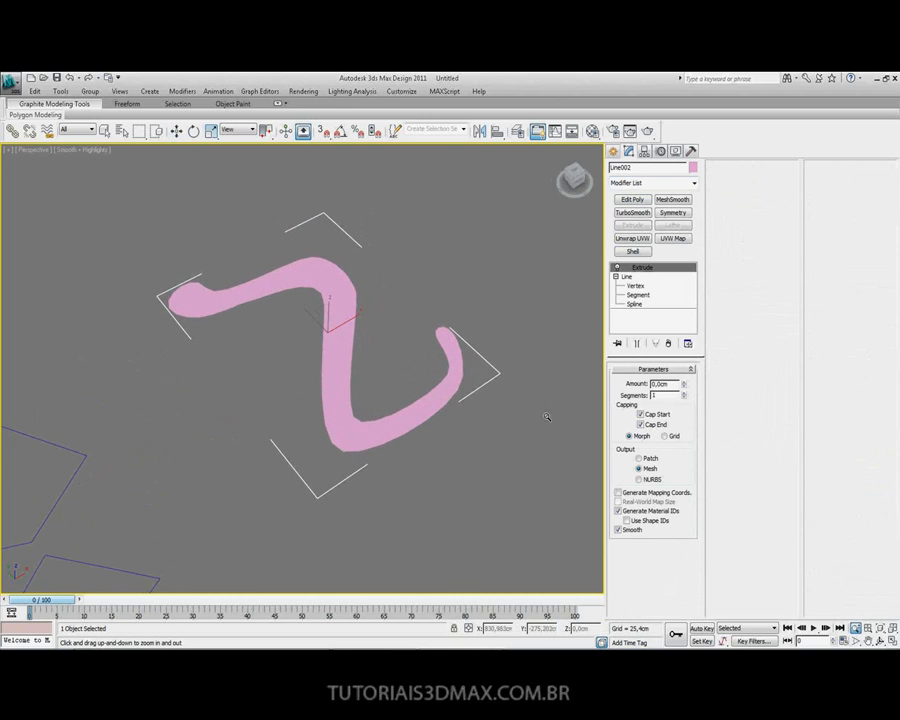
left_click_drag(683, 385, 686, 329)
middle_click_drag(416, 339, 354, 382)
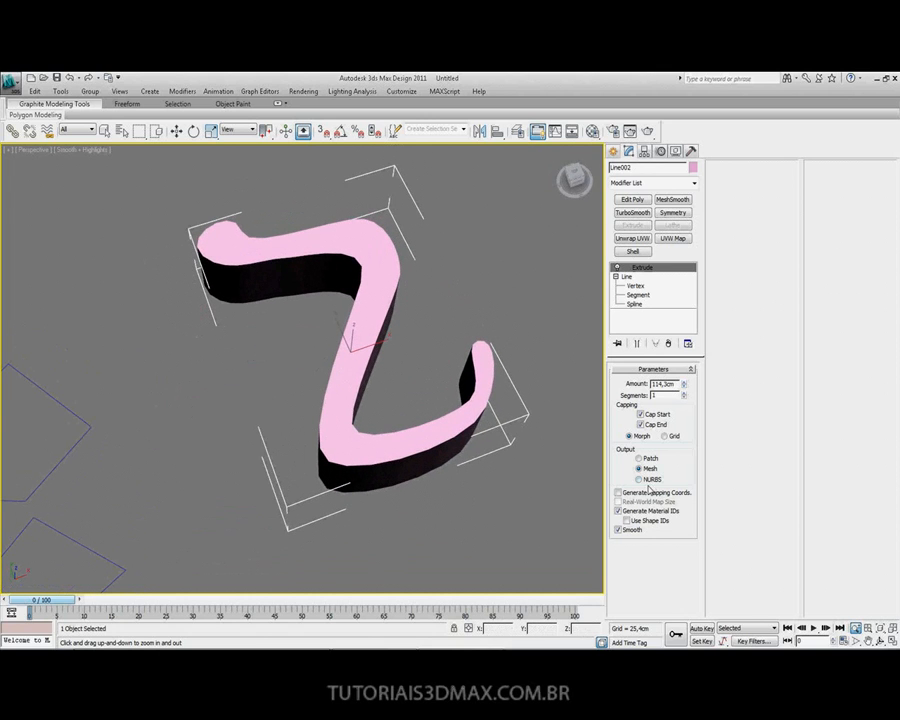
Step: Go back to the Line's Segment level beneath Extrude and move the curve's long upper segment to the right
left_click(627, 277)
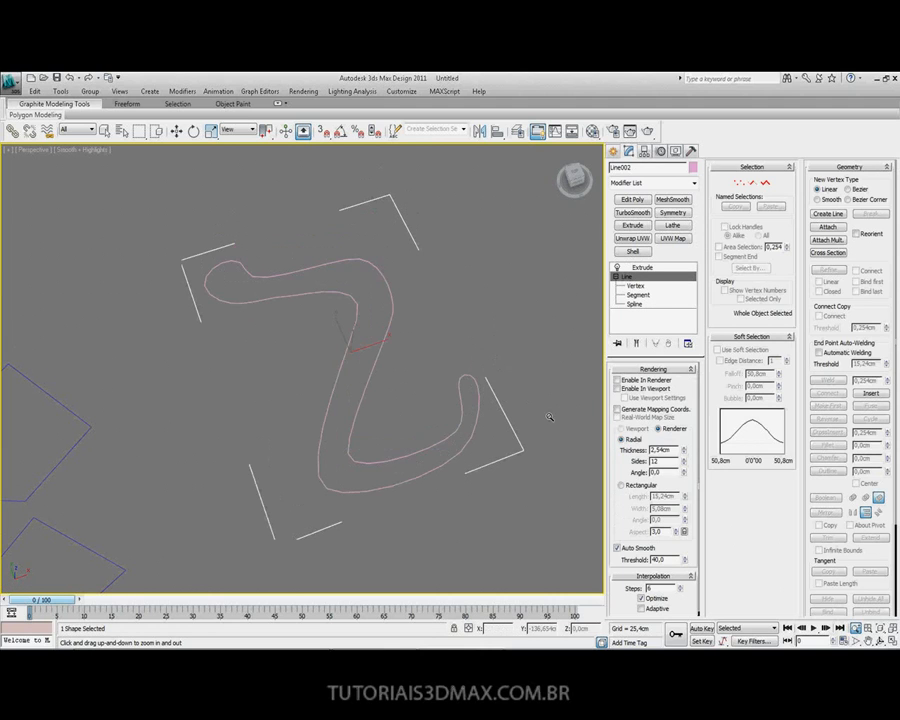
left_click(636, 286)
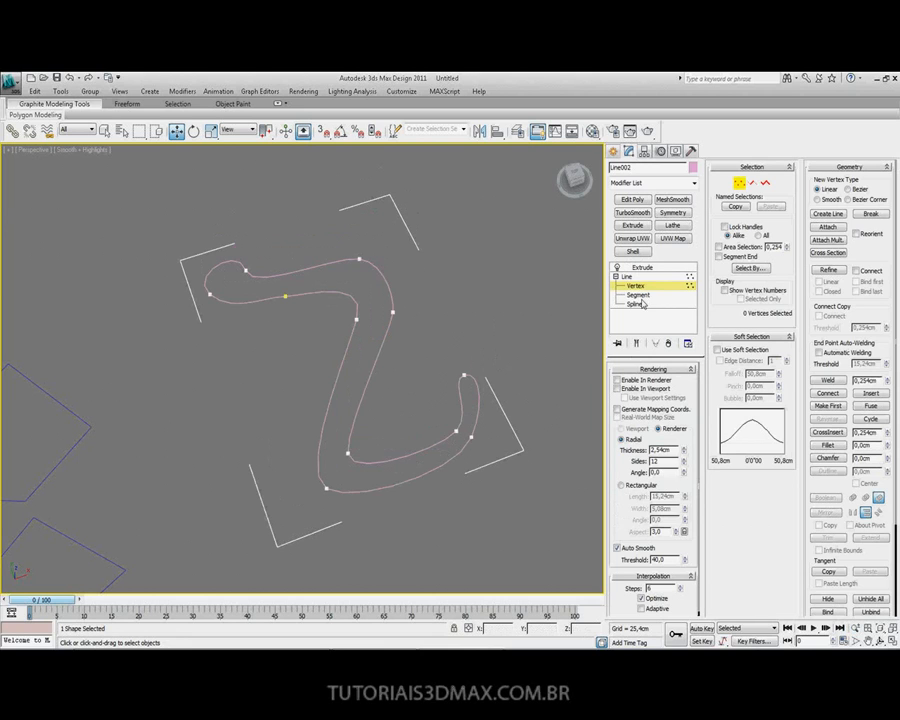
left_click(643, 295)
left_click(290, 272)
left_click_drag(331, 254, 358, 262)
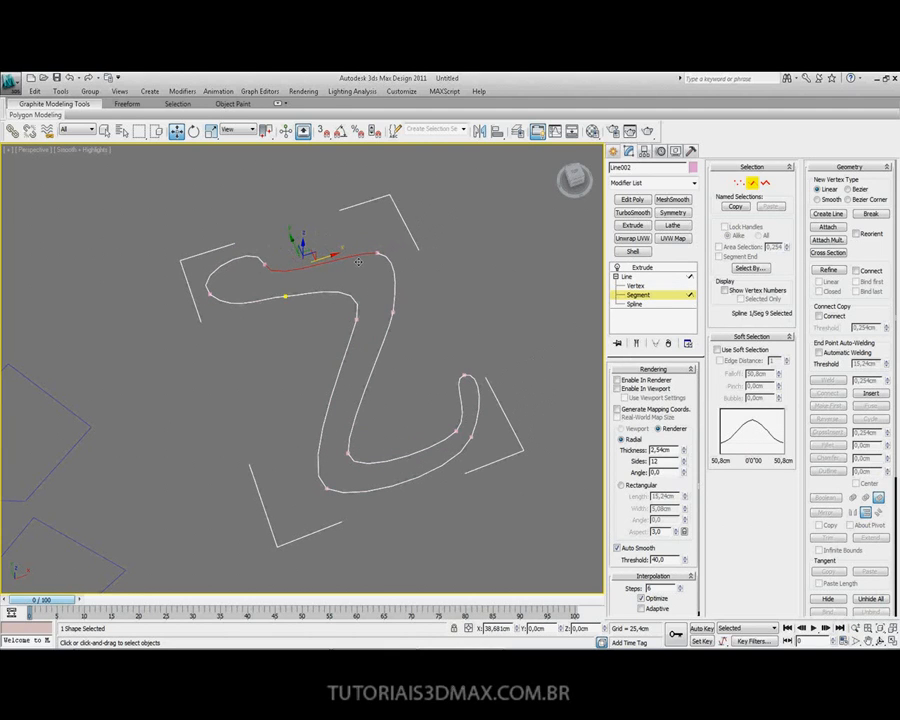
left_click_drag(303, 236, 371, 252)
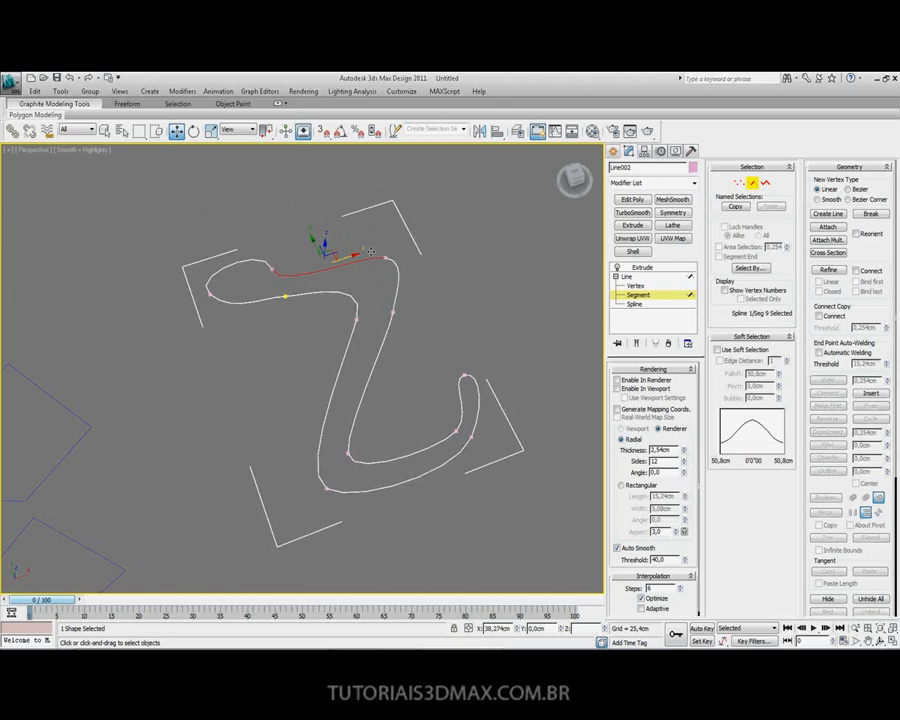
Step: Move the curve's right-hand diagonal segment outward to widen the body, and return to the Extrude modifier
left_click(393, 314)
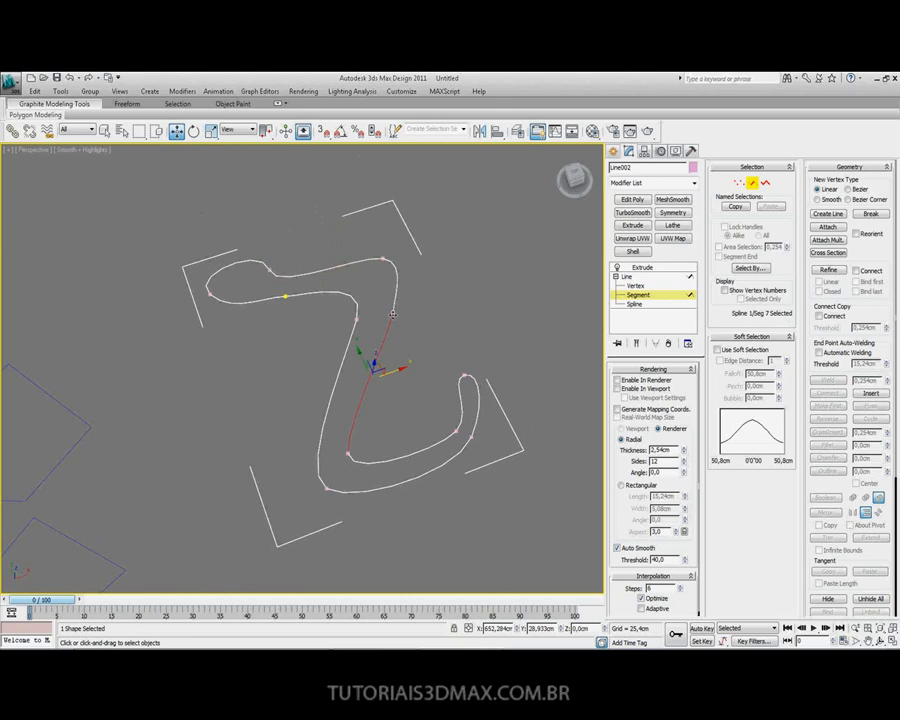
left_click_drag(395, 369, 414, 305)
left_click_drag(452, 342, 471, 338)
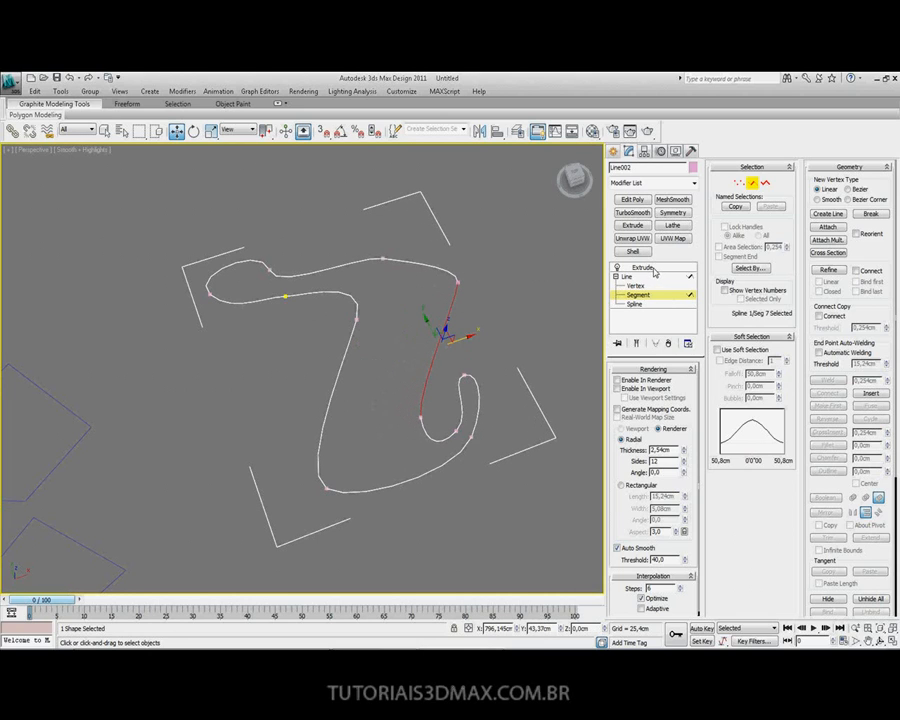
left_click(654, 270)
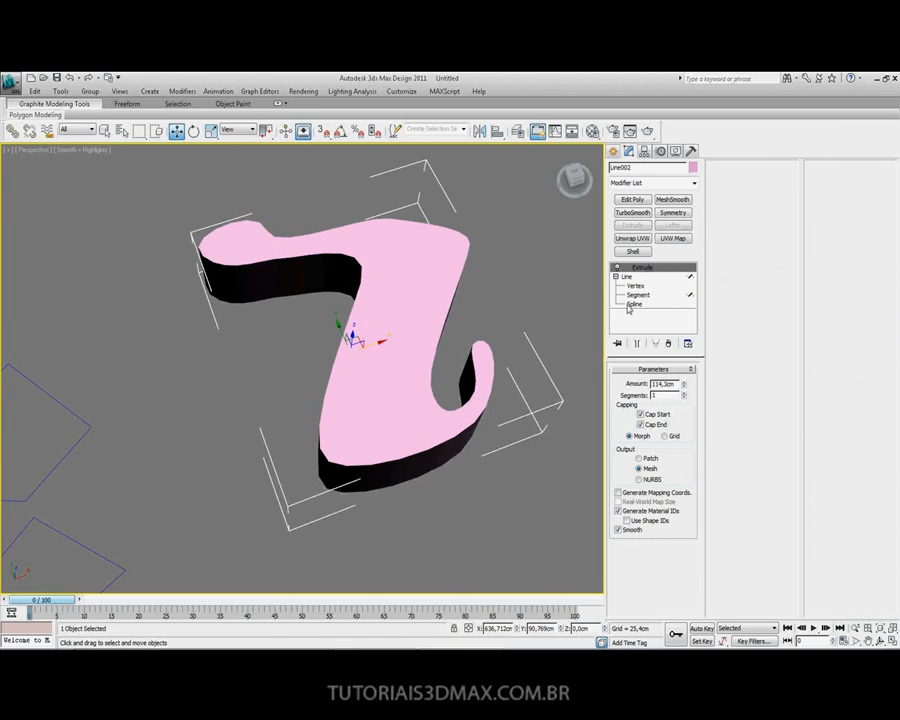
middle_click_drag(209, 350, 263, 275)
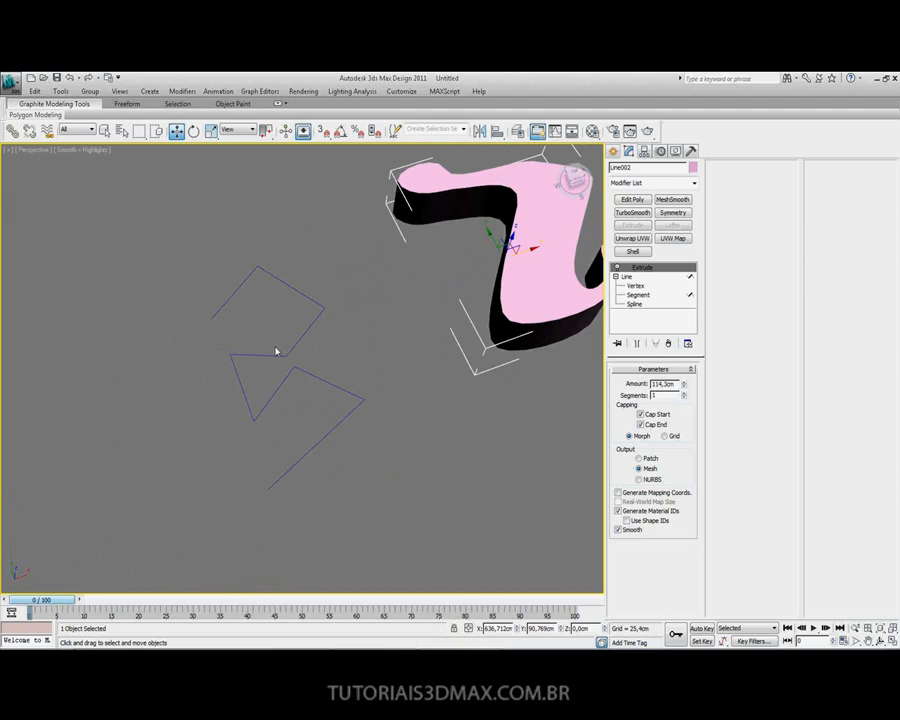
Step: Reshape the open zigzag line at Vertex level by moving its upper vertices and the inner lower vertex toward the left
left_click(270, 356)
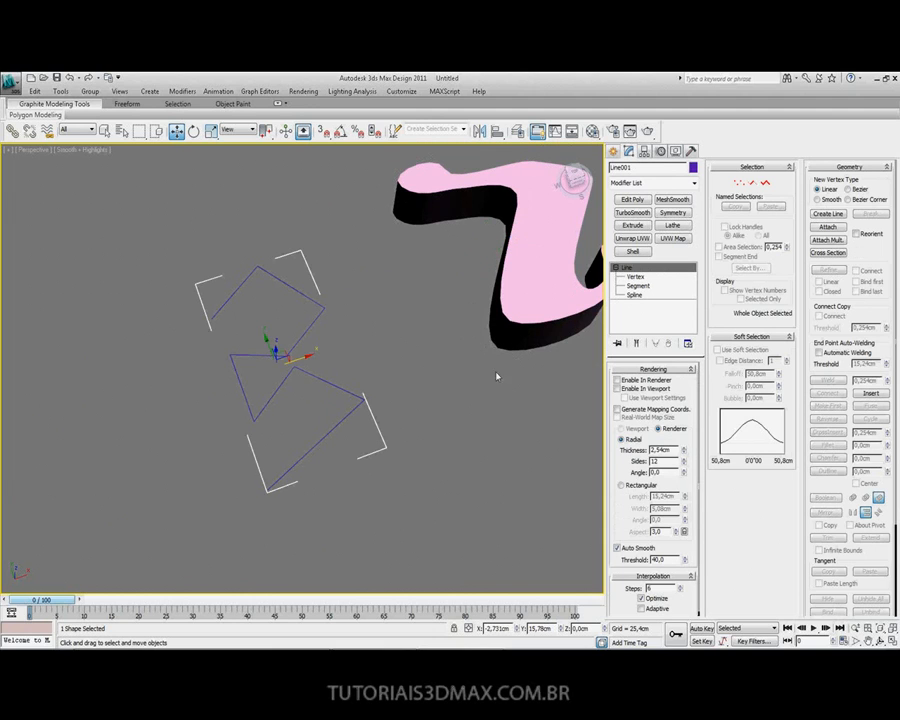
key("1")
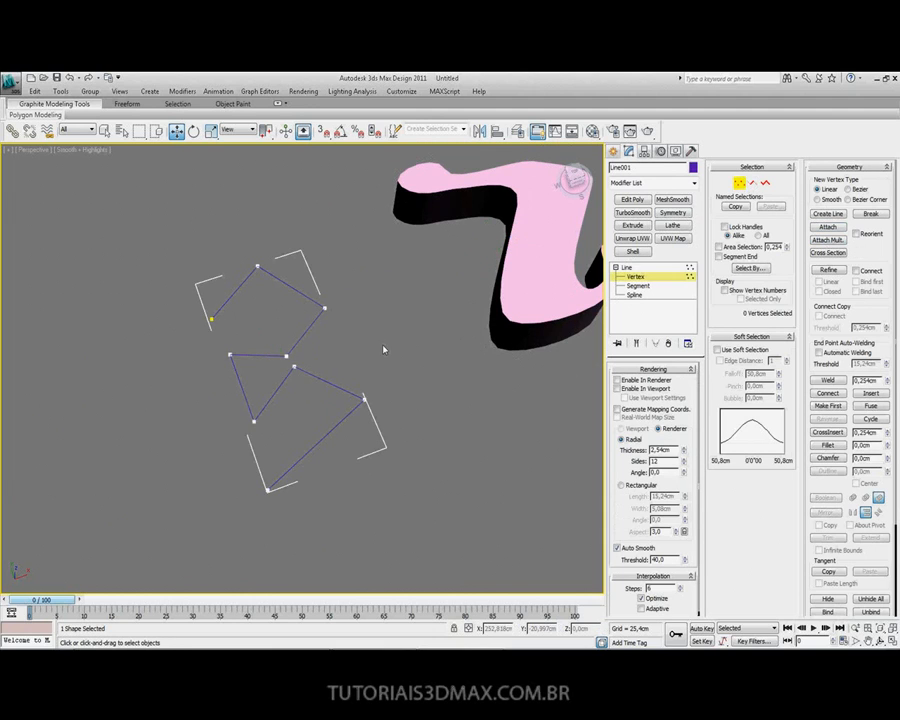
left_click(296, 367)
left_click_drag(297, 354, 229, 357)
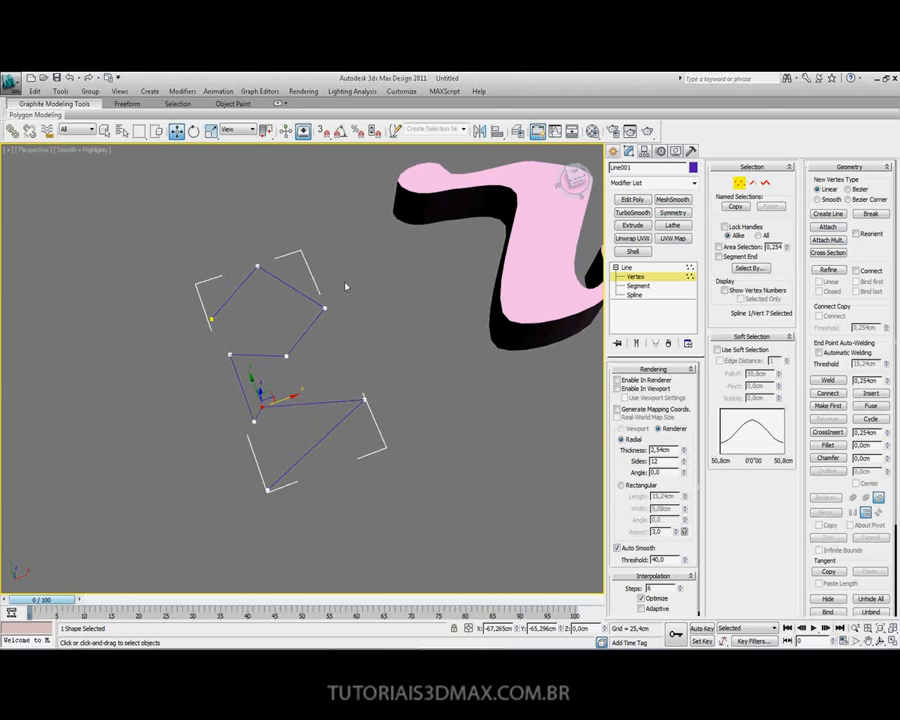
left_click_drag(241, 251, 334, 360)
left_click_drag(312, 312, 251, 289)
left_click(296, 318)
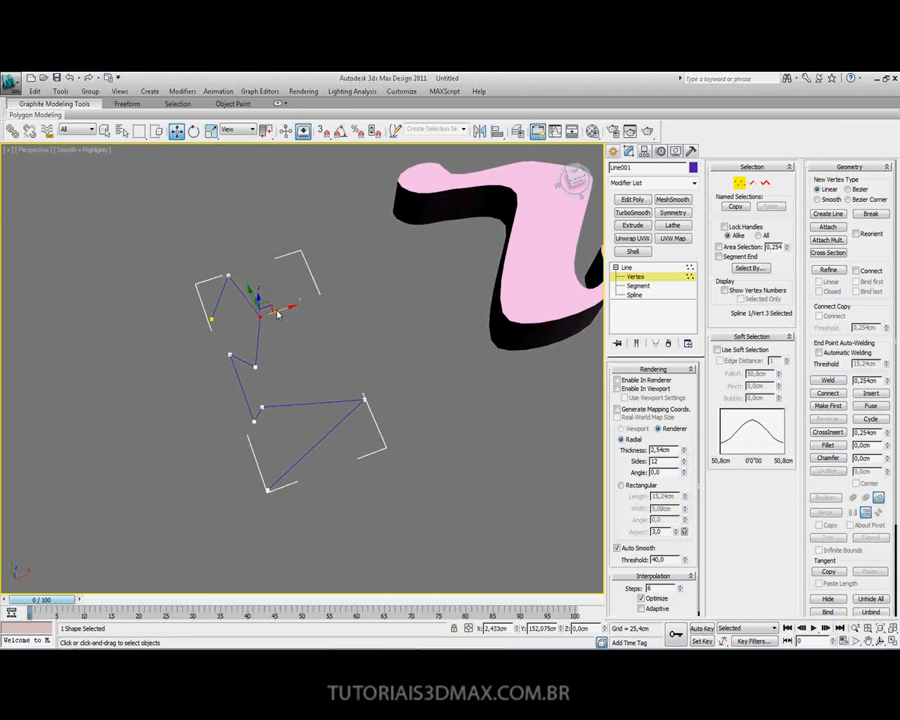
Step: Apply a Lathe modifier to the reshaped zigzag line and inspect the revolved shape
left_click(650, 183)
key("l")
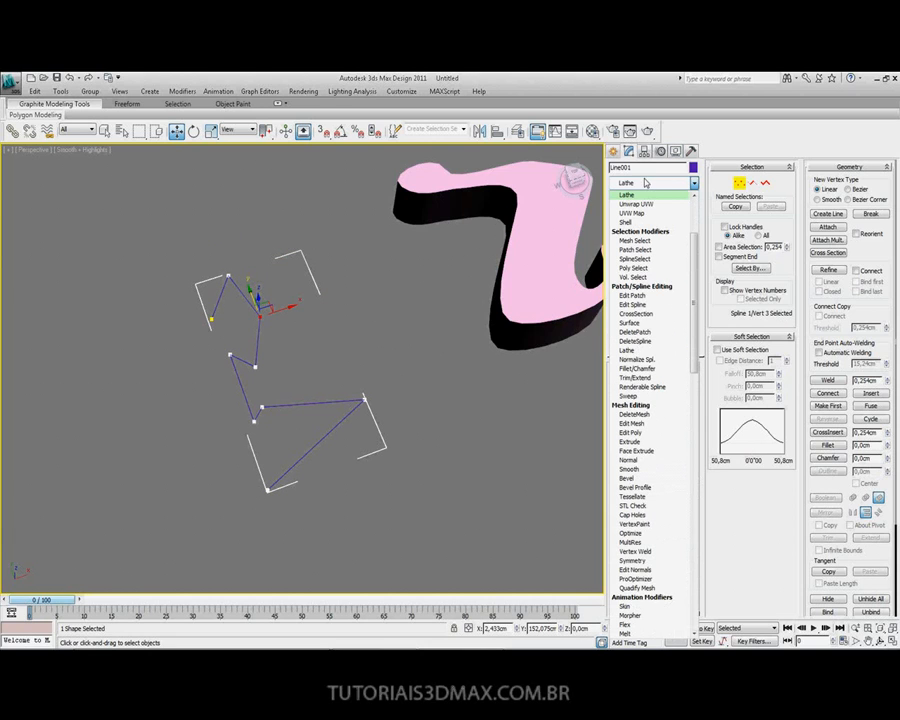
left_click(626, 195)
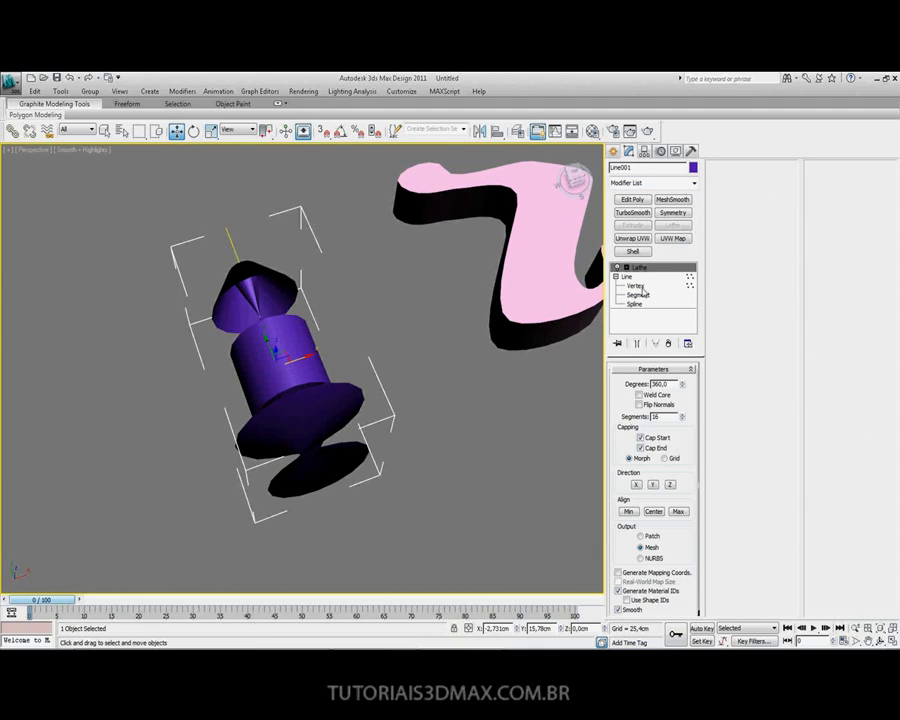
middle_click_drag(464, 307, 415, 325, "alt")
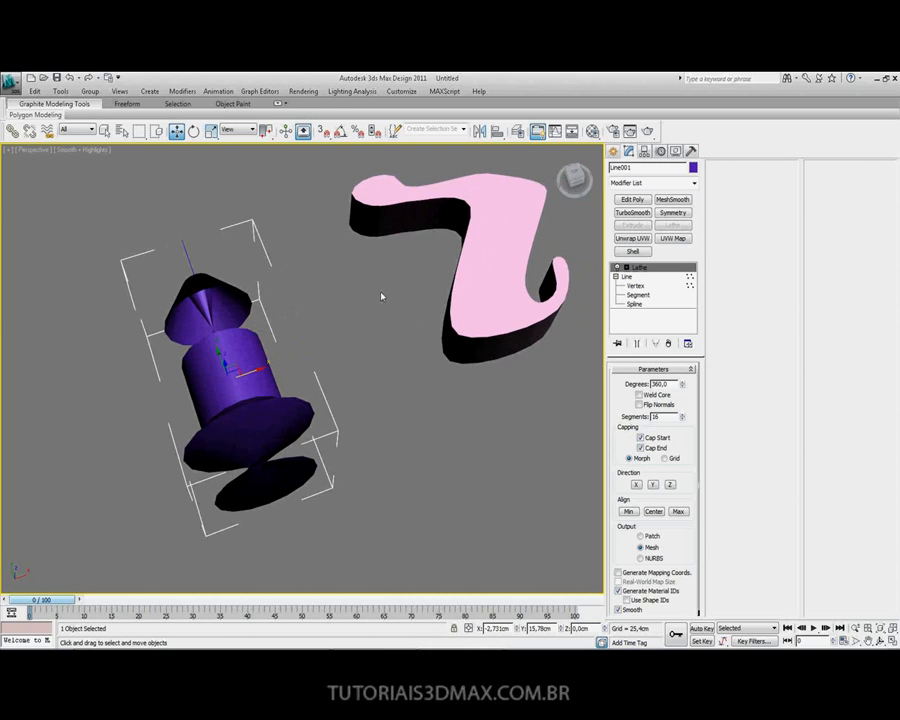
middle_click_drag(358, 381, 291, 344, "alt")
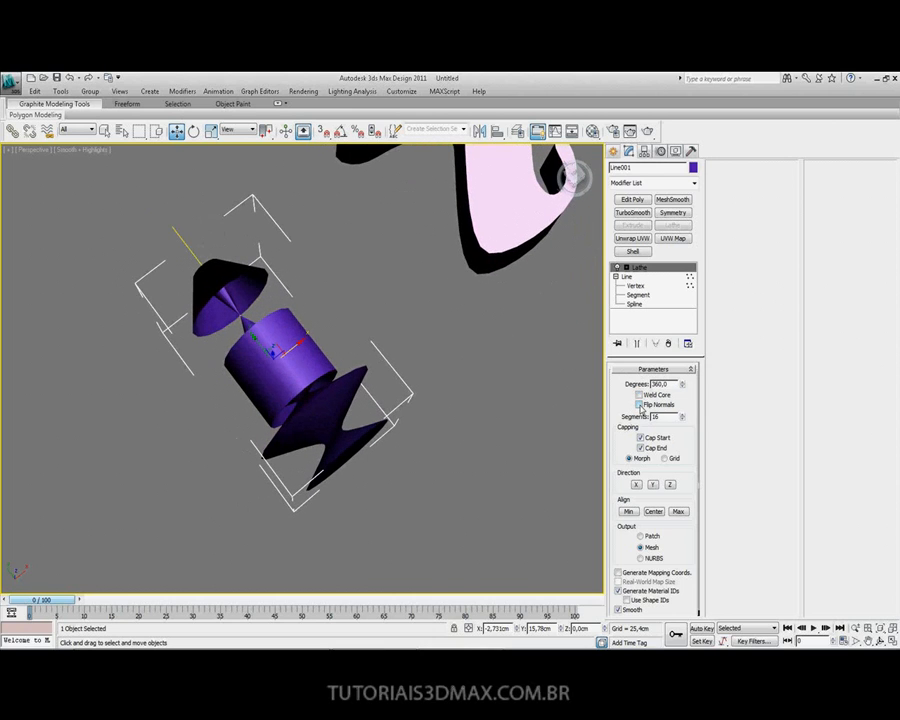
Step: Compare the lathed shape with Flip Normals on and off, leaving the option off
left_click(640, 405)
left_click(640, 405)
mouse_move(320, 366)
middle_mouse_down("alt")
mouse_move(330, 372)
mouse_move(305, 355)
middle_mouse_up("alt")
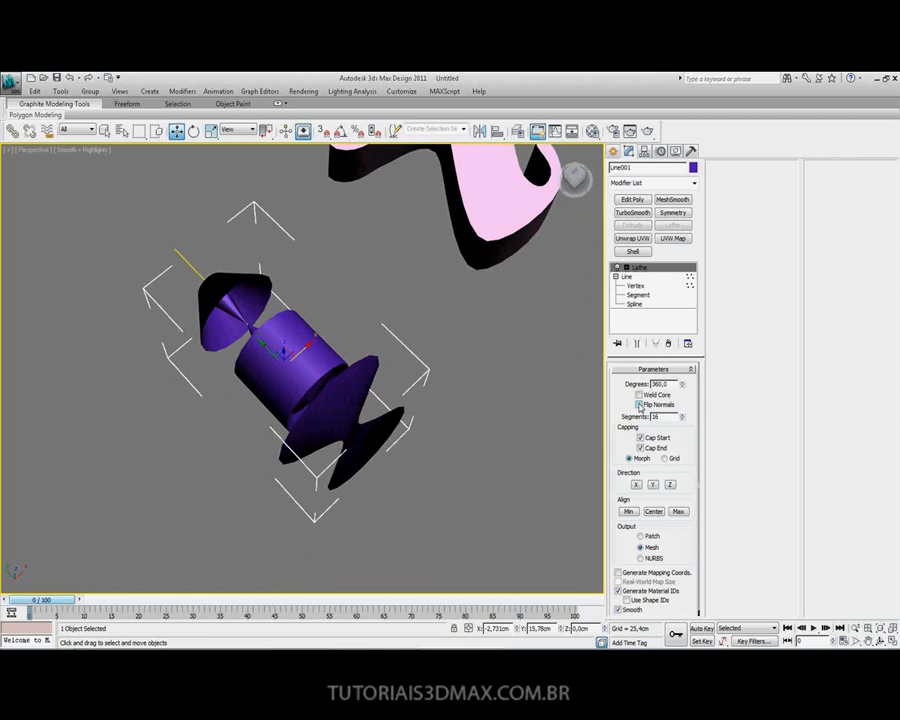
left_click(640, 405)
left_click(640, 405)
left_click(640, 405)
left_click(640, 405)
Step: Turn on Weld Core for the Lathe and compare the X, Y and Z directions, ending on Y
left_click(638, 395)
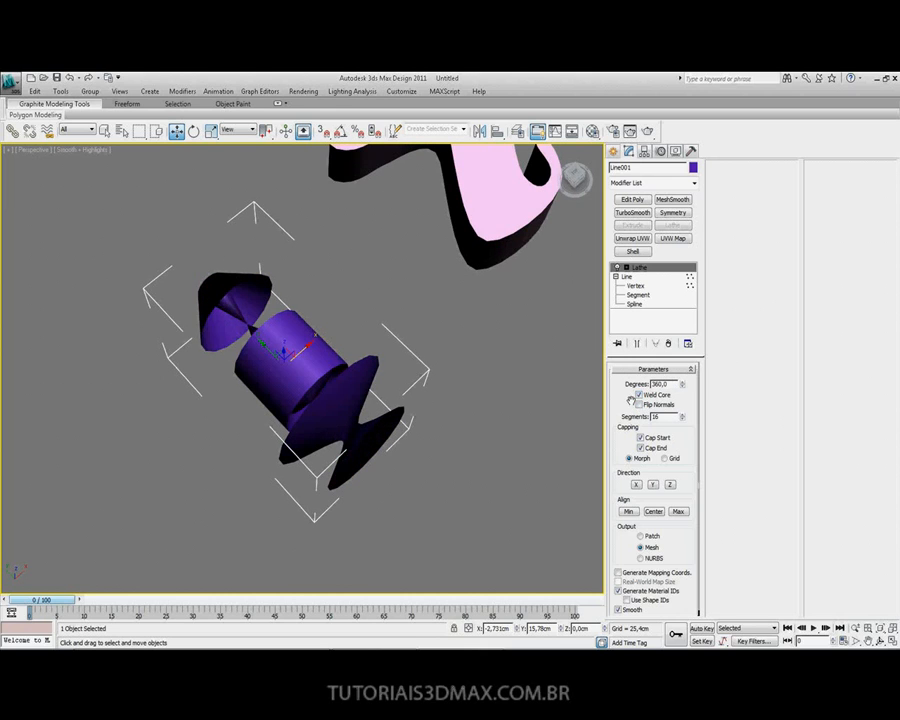
middle_click_drag(460, 417, 456, 398)
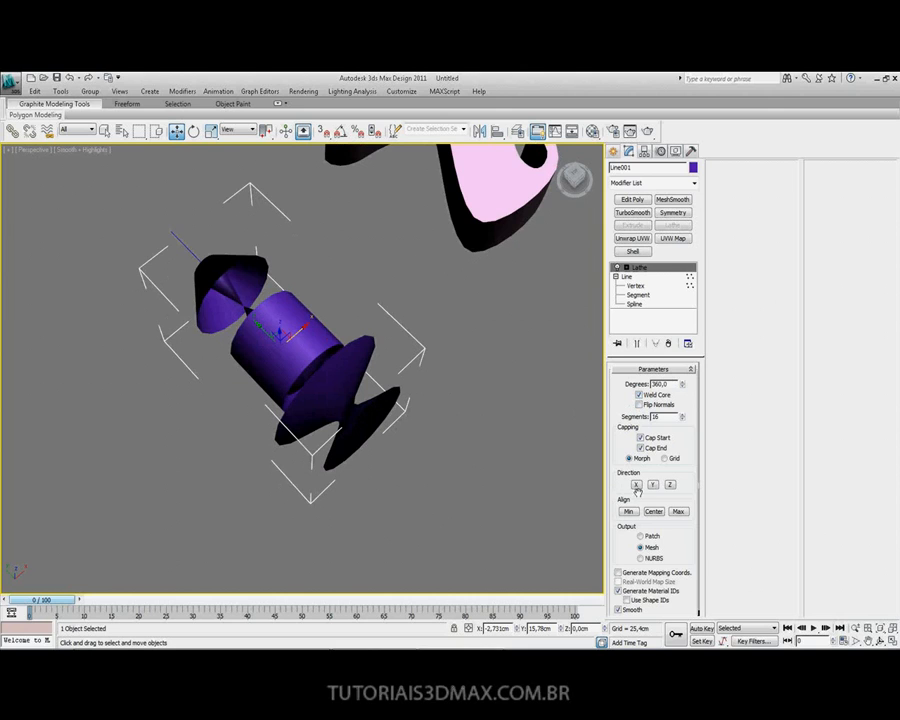
left_click(637, 485)
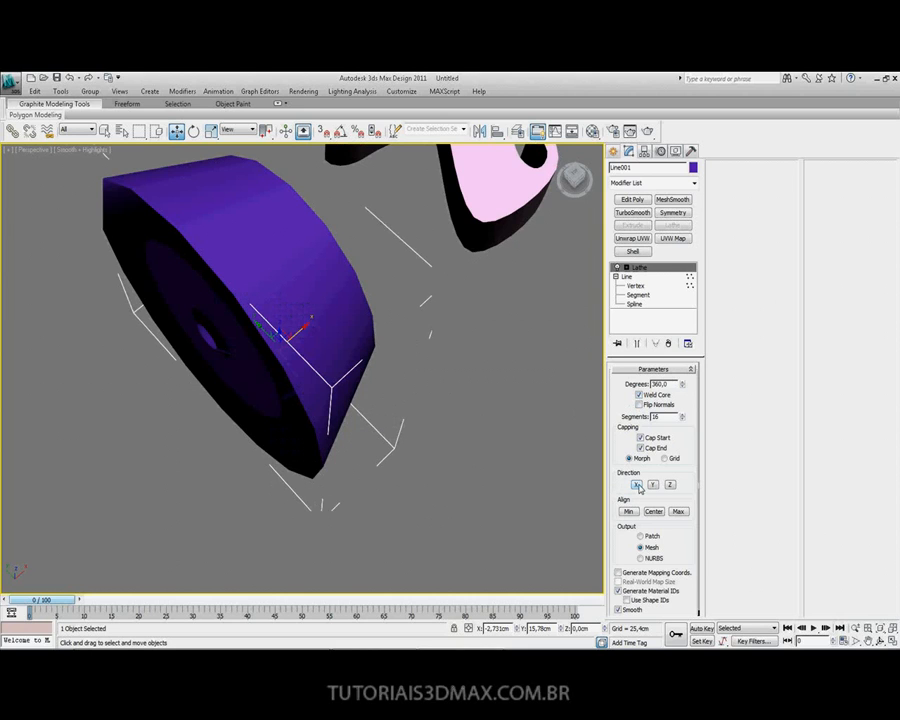
left_click(652, 485)
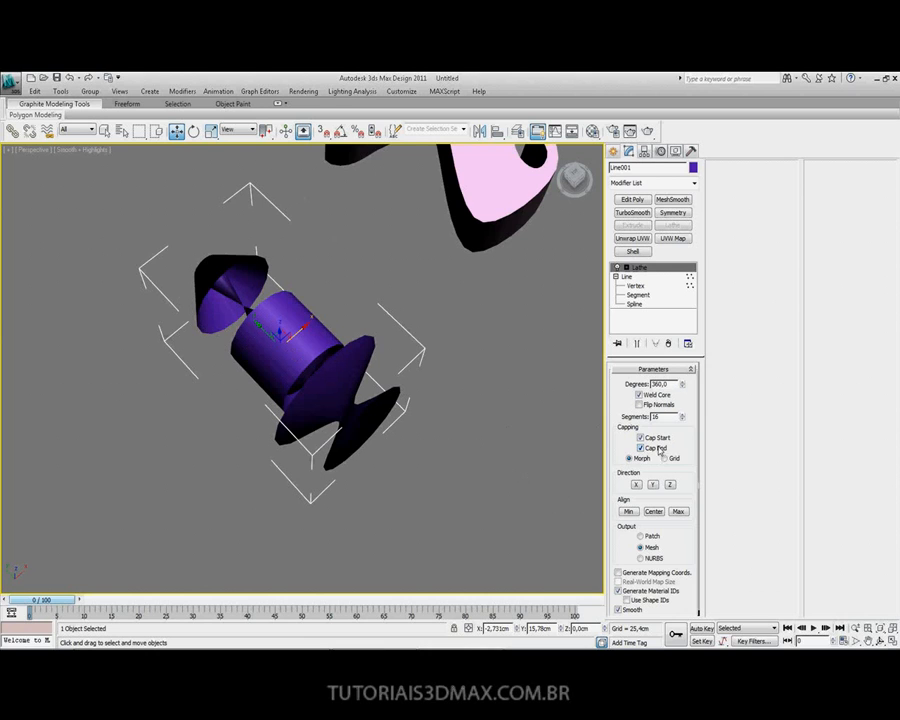
left_click(670, 485)
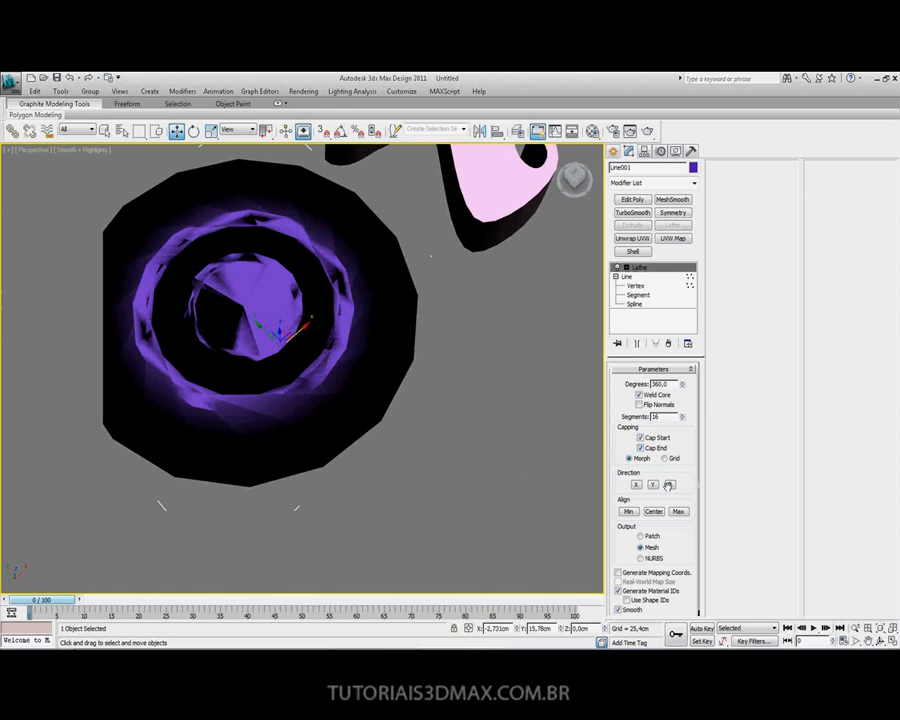
left_click(652, 485)
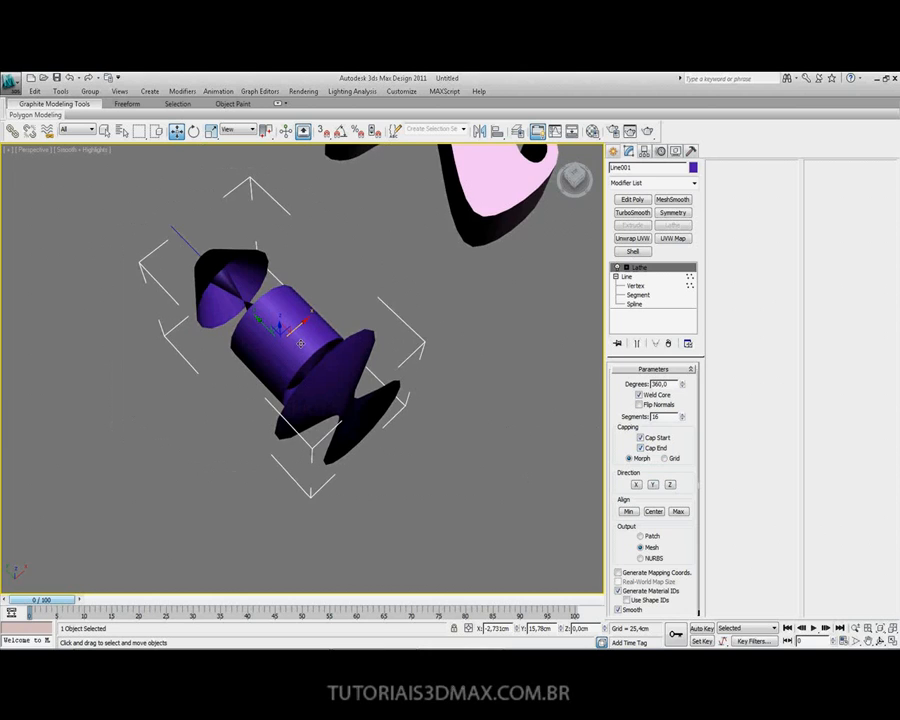
Step: Compare the Lathe's Min, Center and Max alignments and set the axis alignment to Min
left_click(630, 512)
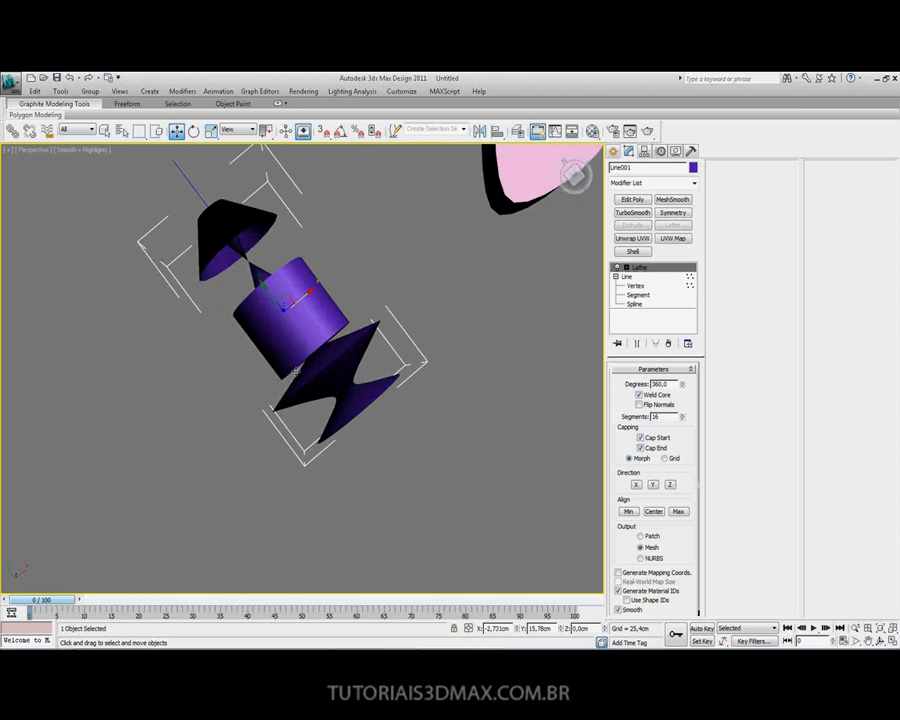
left_click(630, 513)
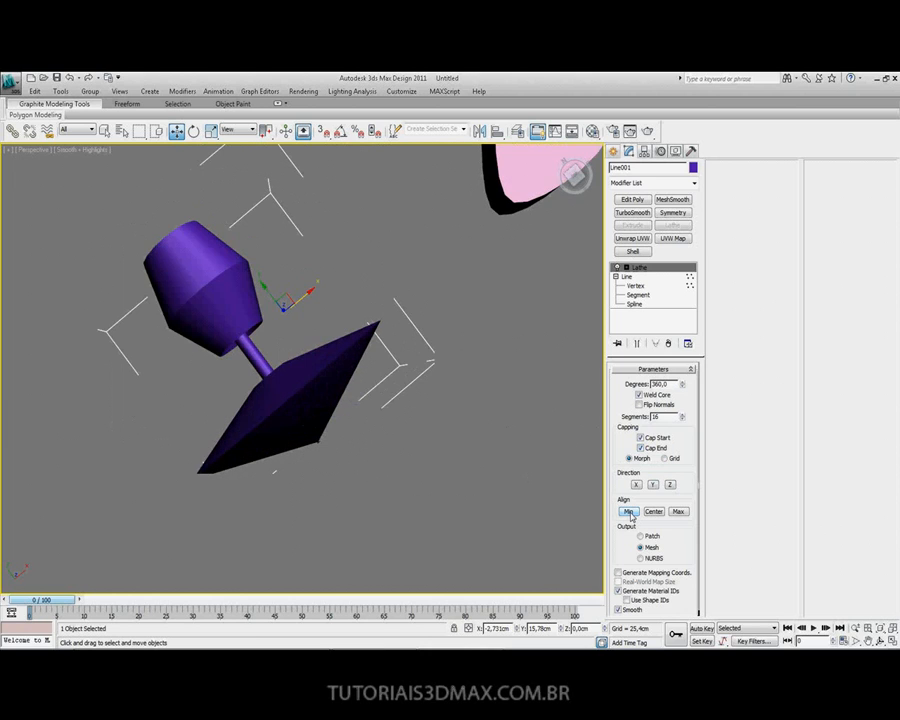
left_click(653, 512)
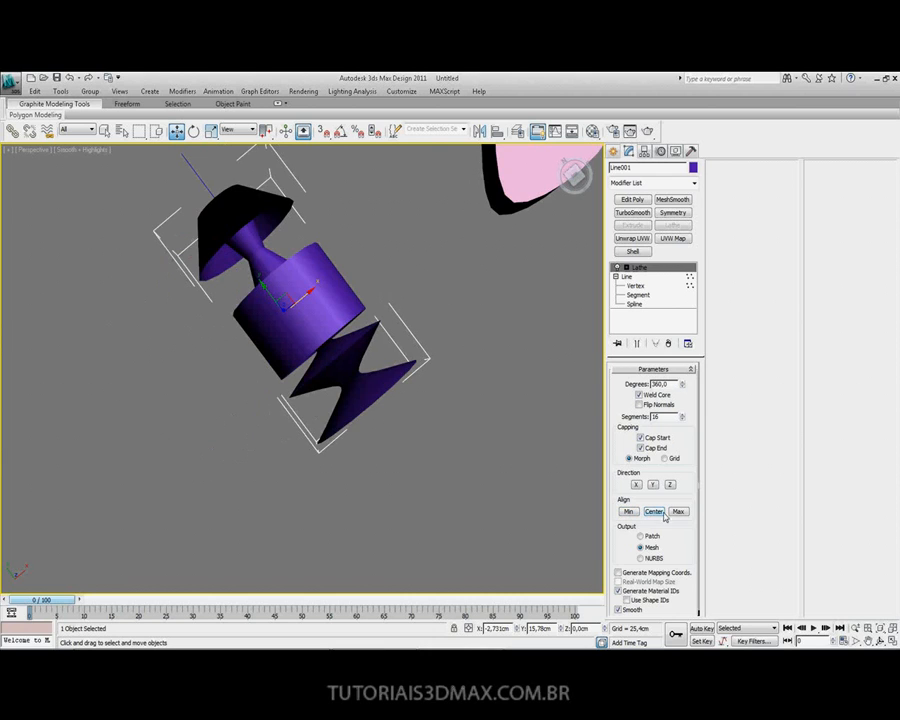
left_click(678, 512)
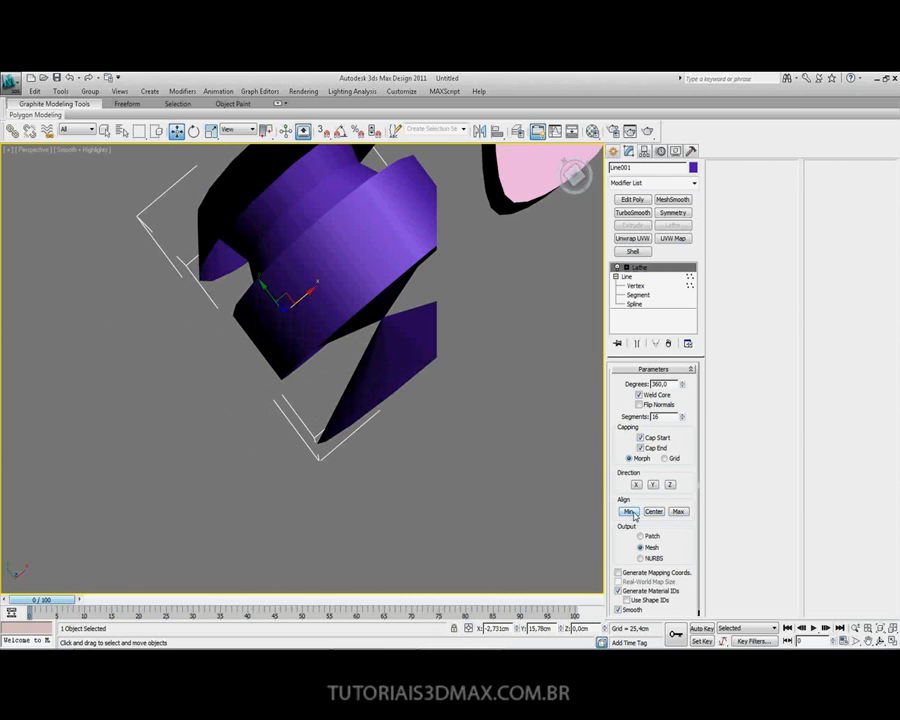
left_click(629, 512)
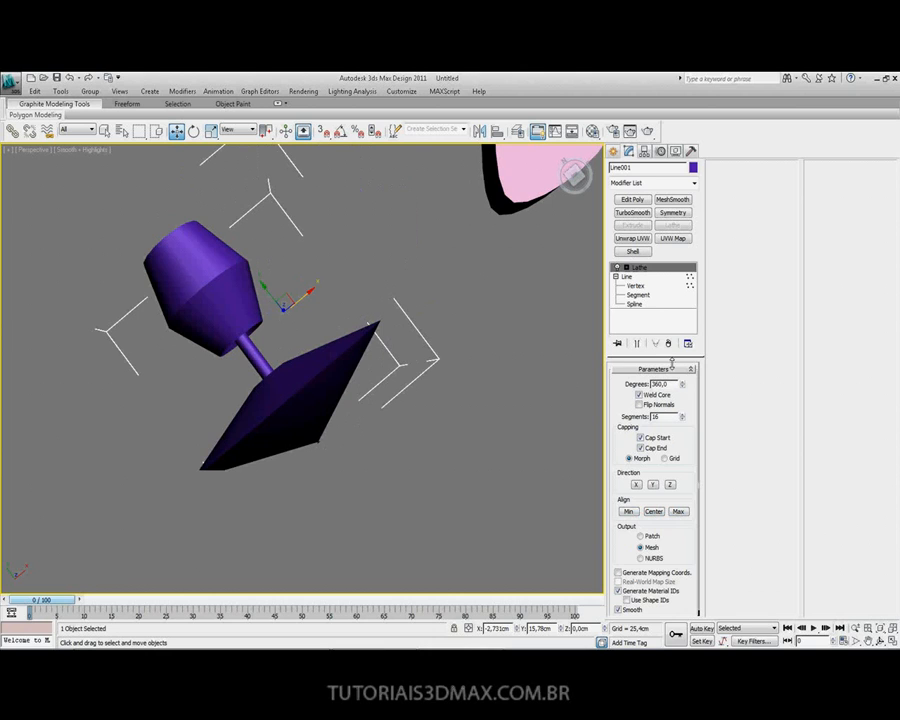
Step: Check the line's Vertex level beneath the Lathe, return to the Lathe modifier and display edged faces in the viewport
left_click(634, 285)
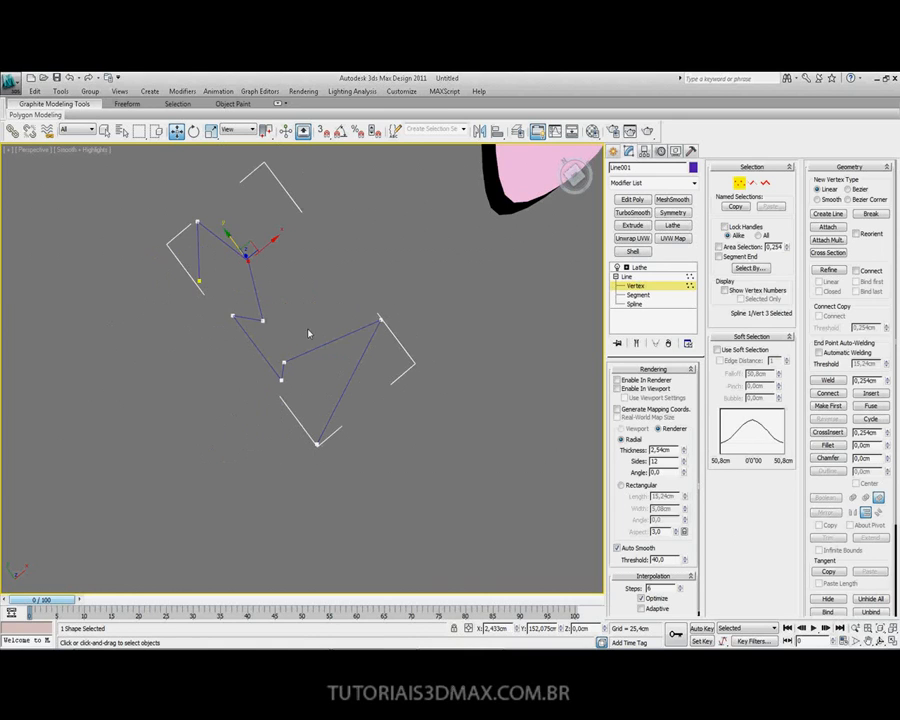
left_click(640, 268)
middle_click_drag(218, 313, 388, 488, "alt")
key("F4")
left_click(388, 488)
left_click(228, 293)
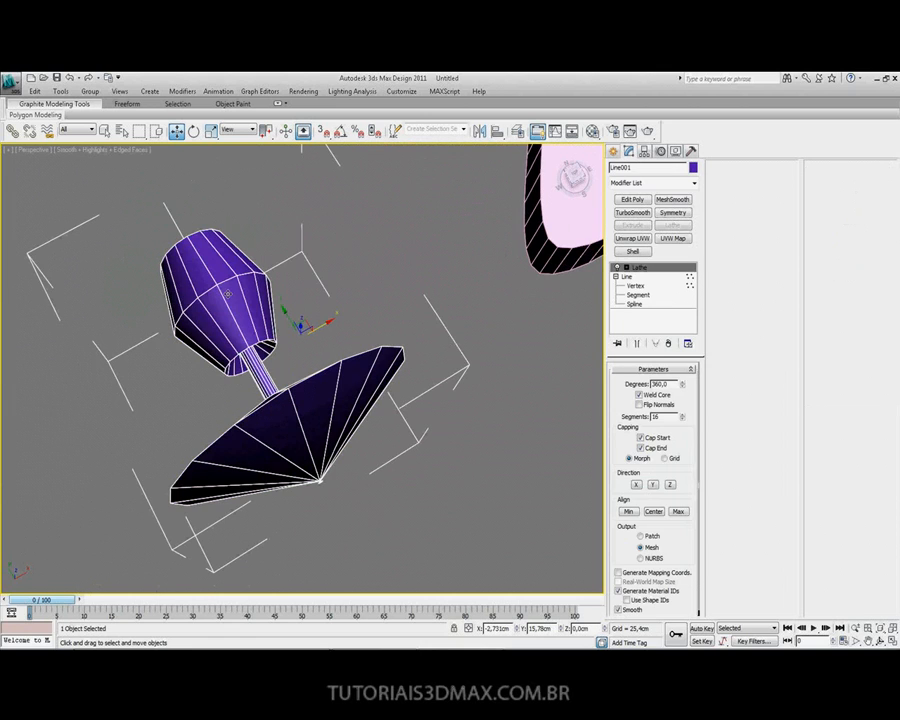
Step: Set the Lathe's segments to 32 and inspect the smoother goblet shape
left_click_drag(672, 416, 597, 407)
type("32")
key("Return")
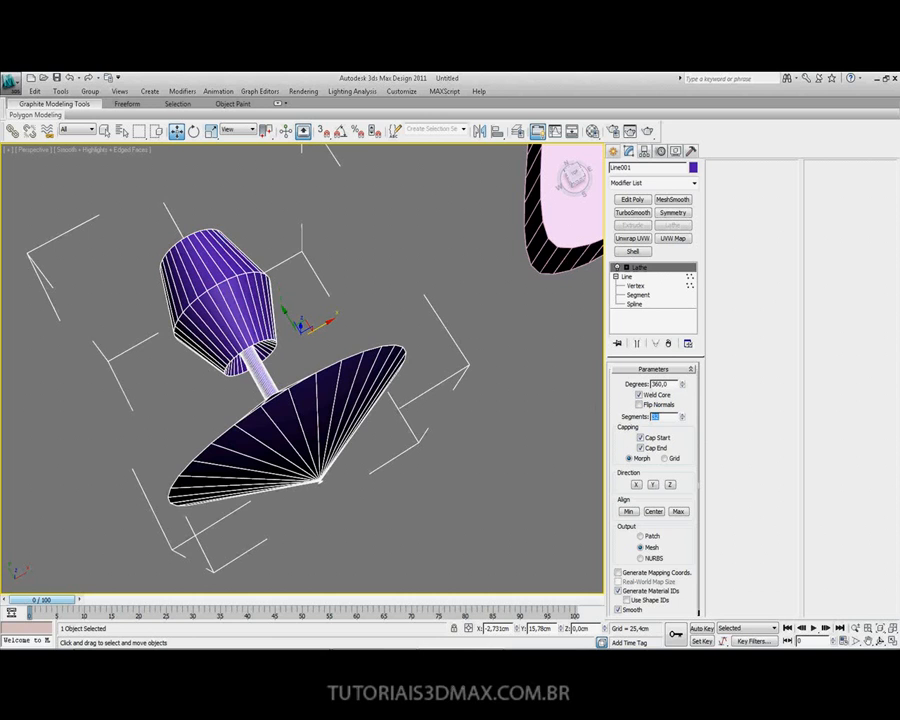
middle_click_drag(248, 240, 205, 377, "alt")
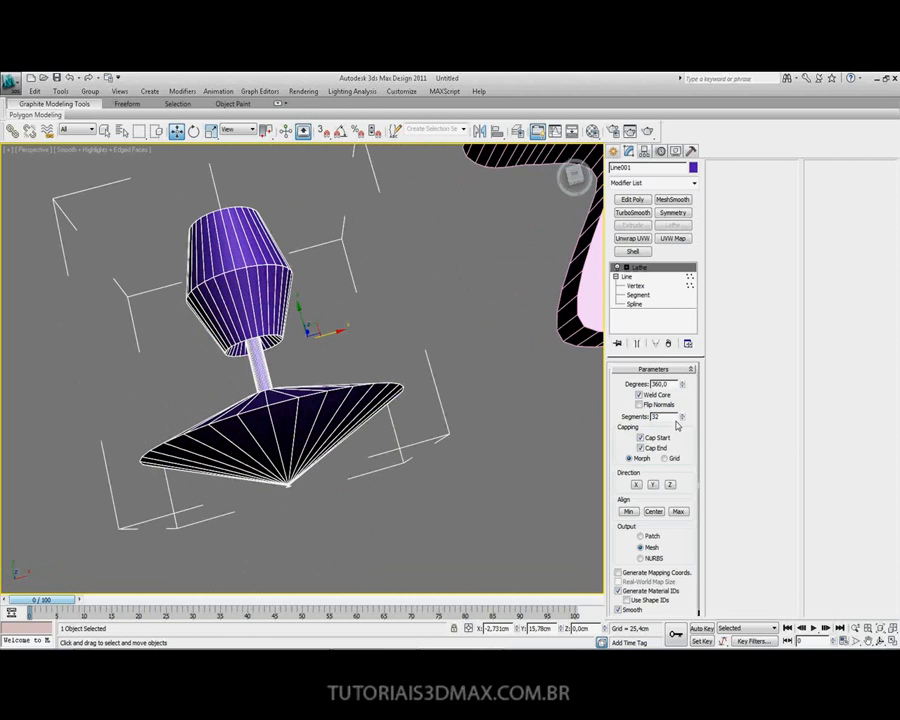
Step: Reduce the Lathe's segments to 3 to give the goblet shape flat, angular sides
left_click_drag(665, 416, 613, 407)
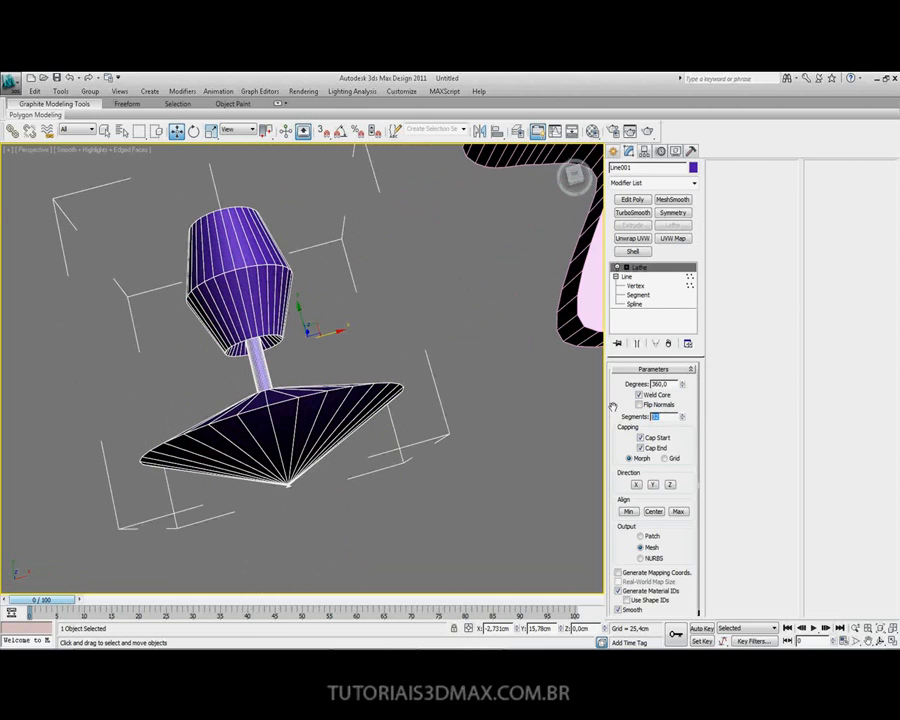
type("4")
mouse_move(287, 361)
middle_mouse_down("alt")
mouse_move(348, 209)
mouse_move(310, 325)
mouse_move(295, 430)
mouse_move(319, 402)
mouse_move(372, 291)
mouse_move(313, 335)
mouse_move(289, 382)
middle_mouse_up("alt")
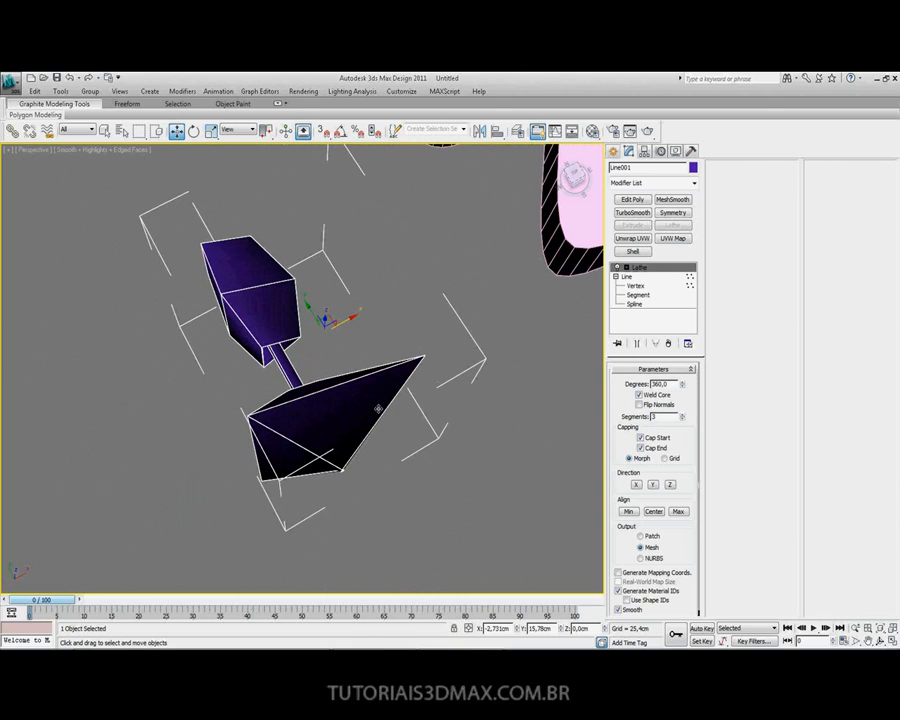
middle_click_drag(378, 409, 450, 362, "alt")
scroll(622, 494, "down", 1)
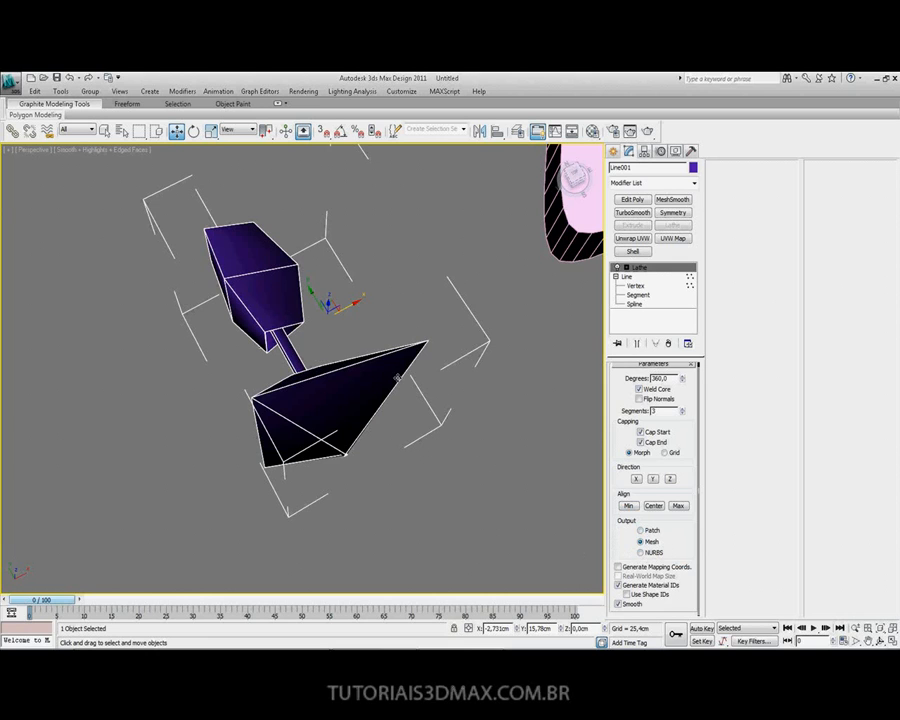
scroll(397, 377, "down", 5)
middle_click_drag(345, 370, 299, 400, "alt")
left_click_drag(299, 400, 289, 364)
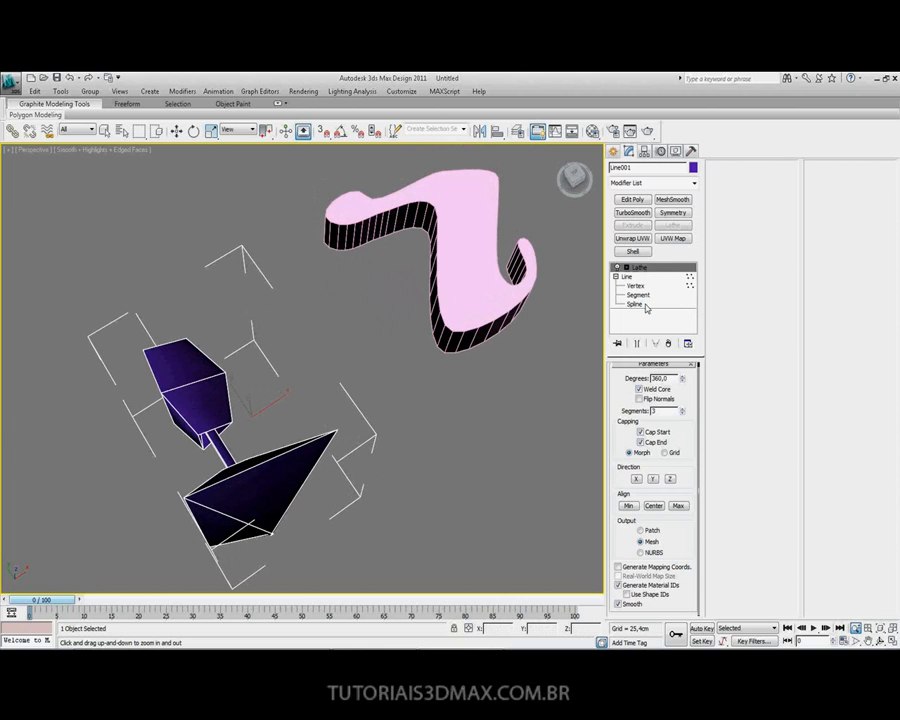
left_click_drag(687, 369, 690, 437)
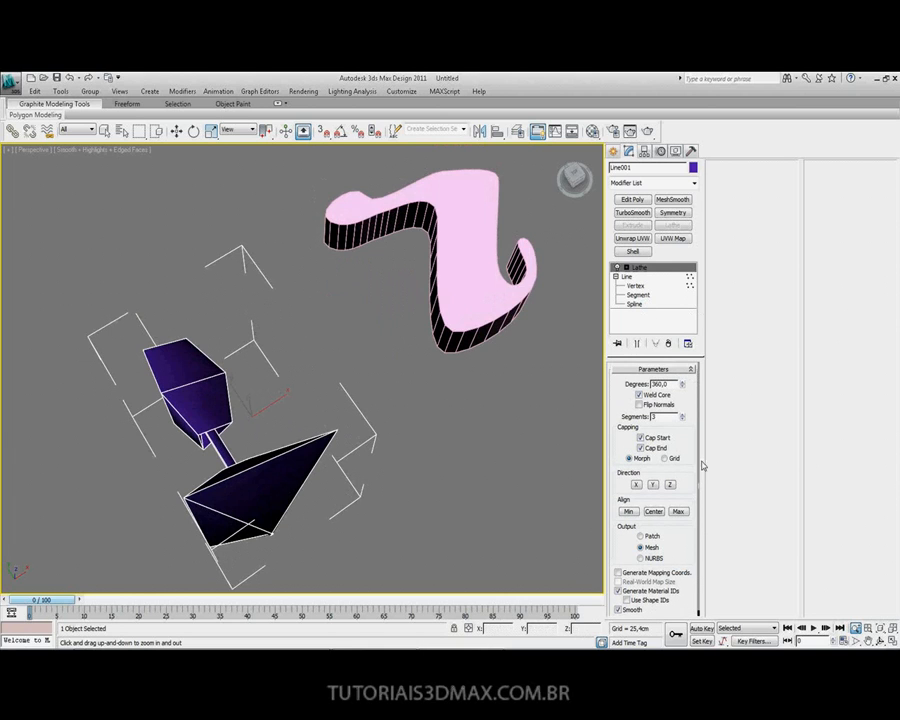
middle_click_drag(293, 226, 346, 355, "alt")
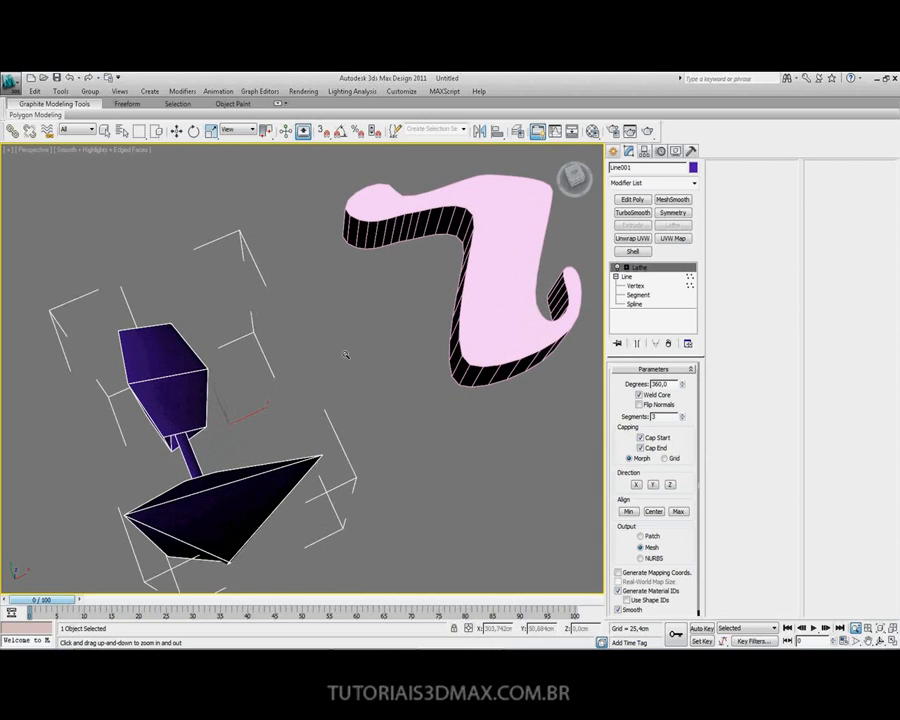